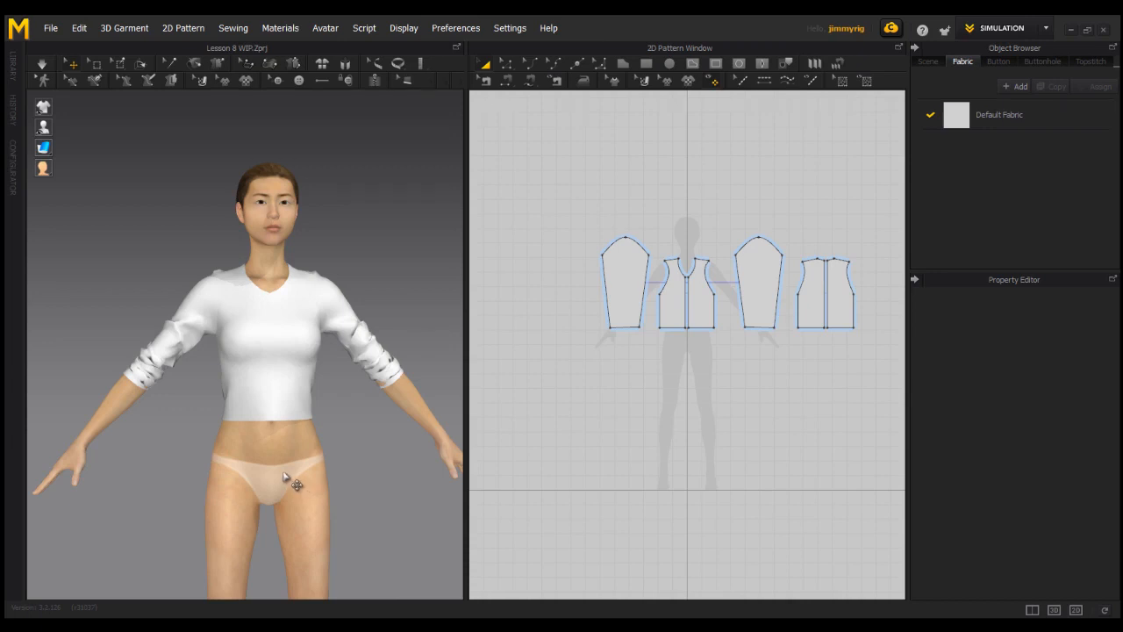
scroll(328, 431, up, 2)
scroll(330, 432, down, 2)
middle_drag(360, 448, 375, 416)
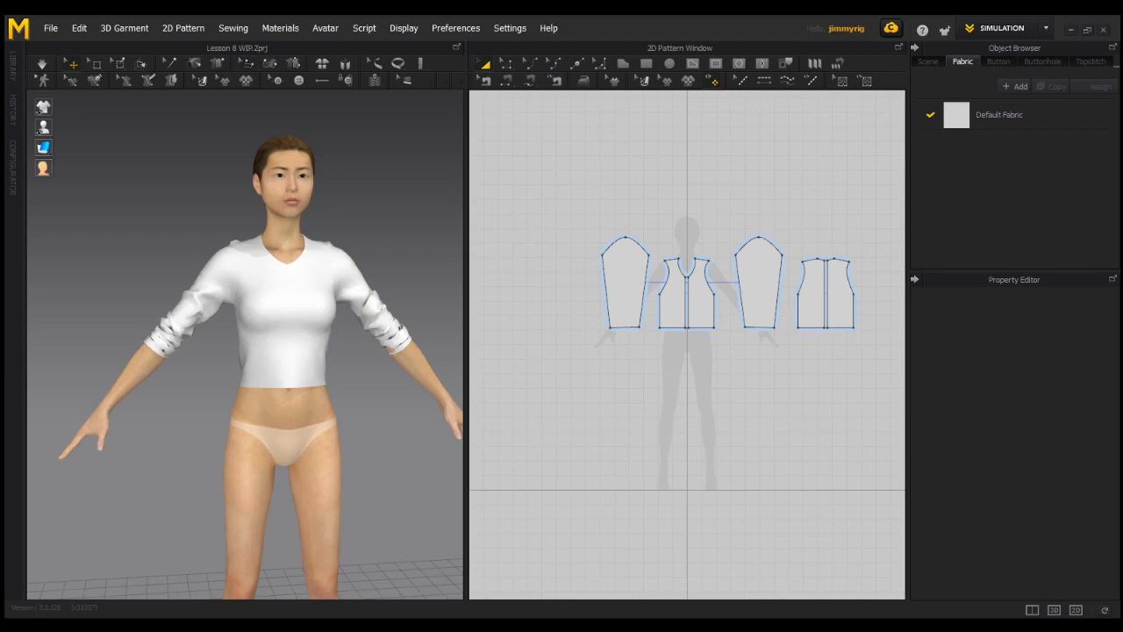
click(664, 626)
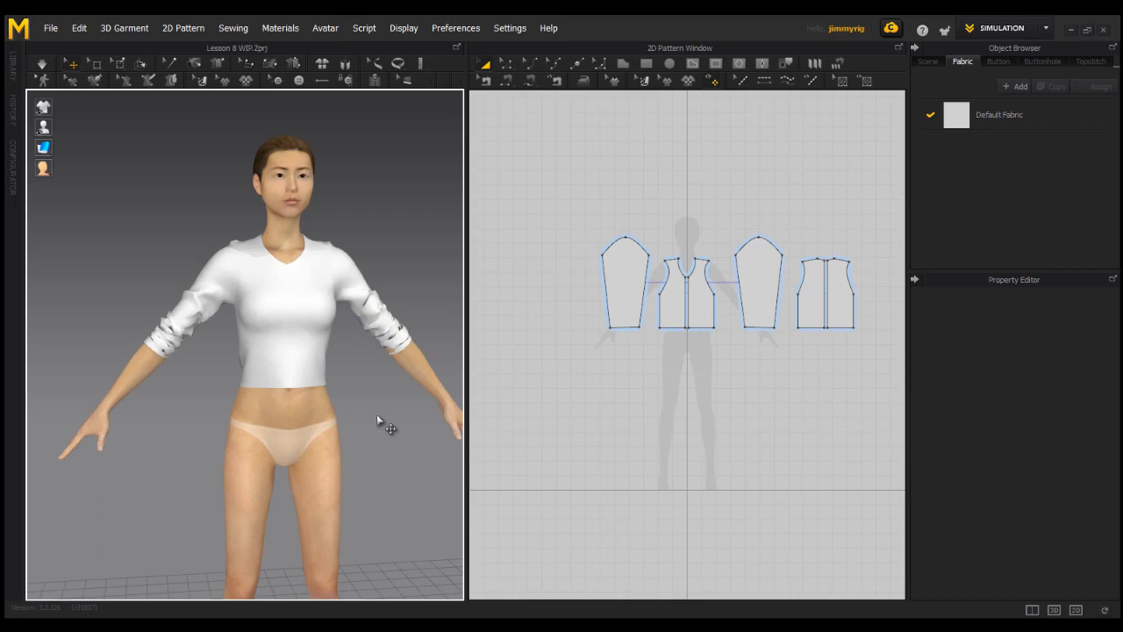
right_drag(312, 446, 313, 423)
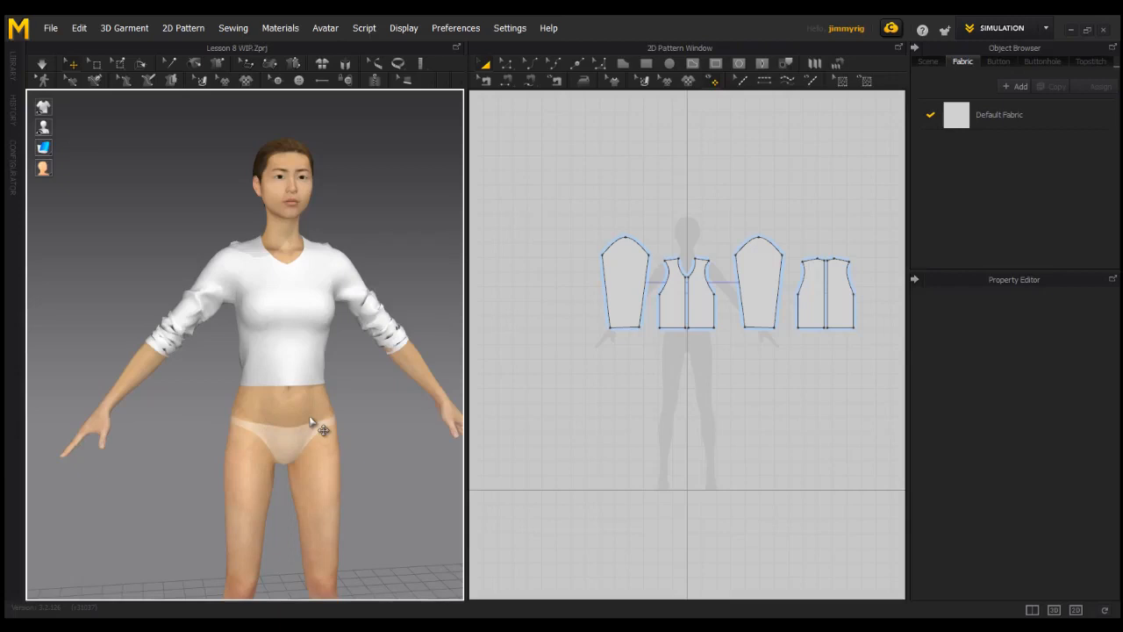
Select all the shirt pattern pieces and move them together slightly upward in the 2D layout, leaving nothing selected
drag(582, 204, 850, 498)
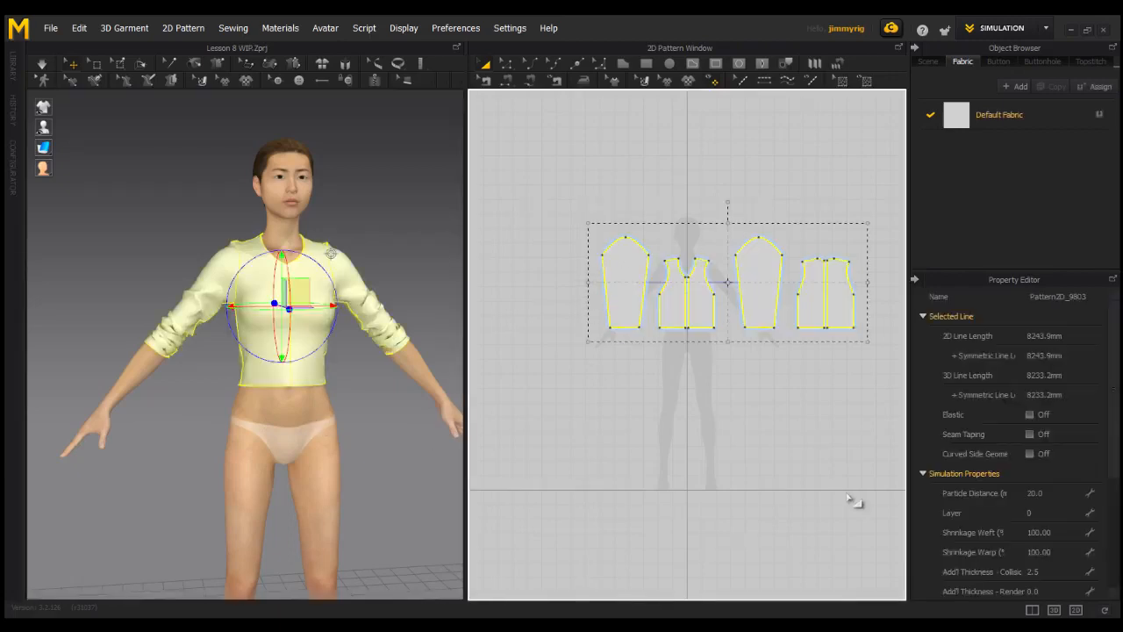
click(764, 305)
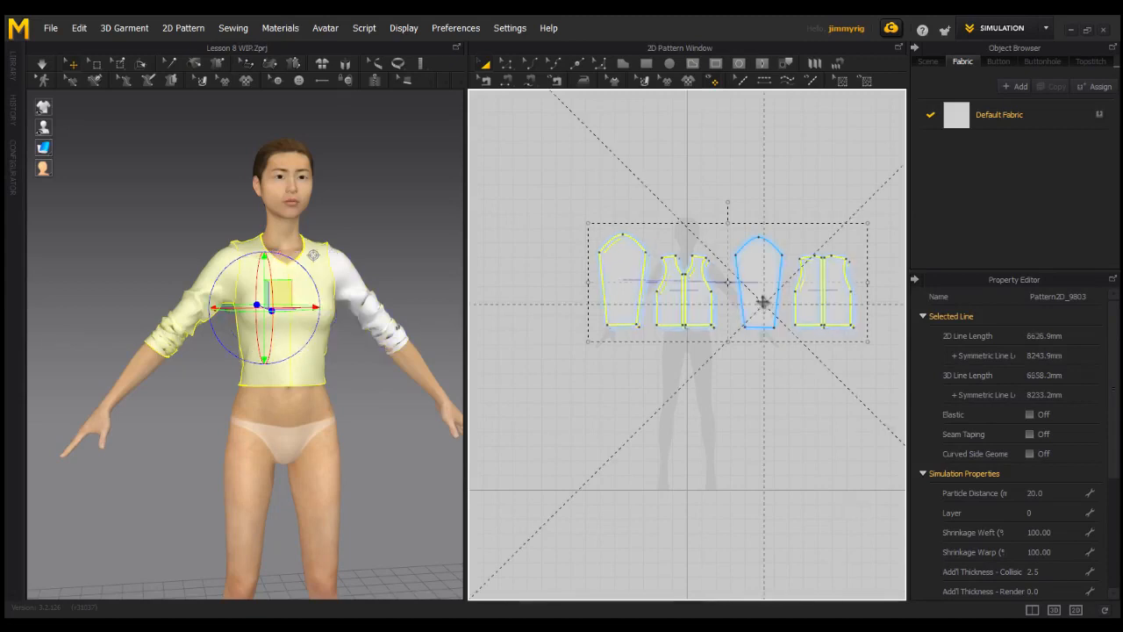
shift+drag(761, 277, 762, 294)
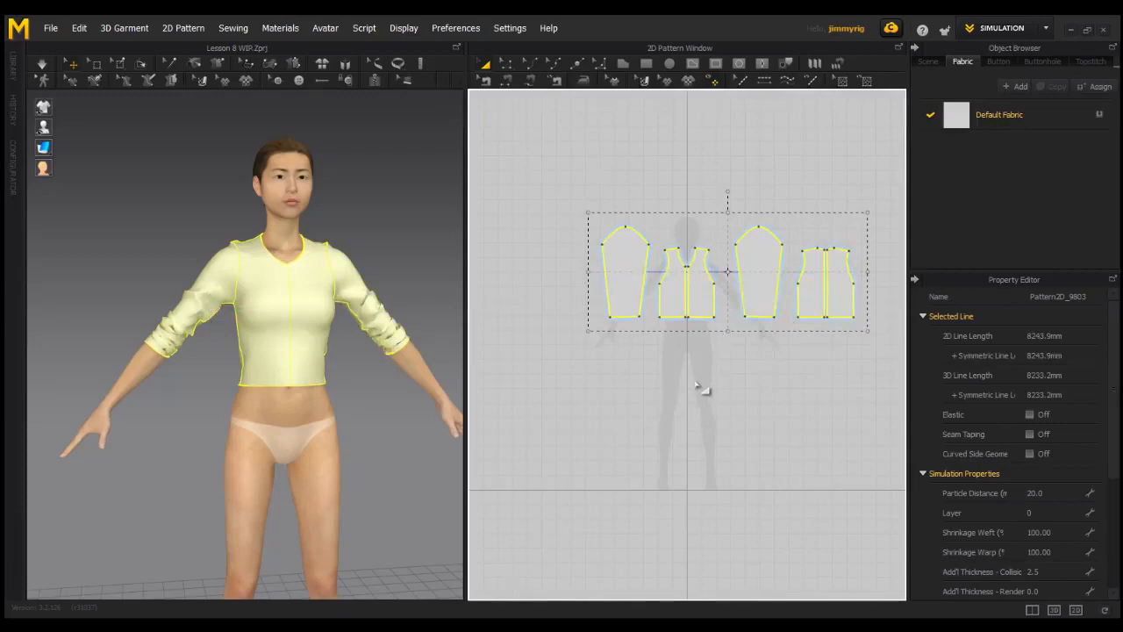
scroll(699, 387, up, 1)
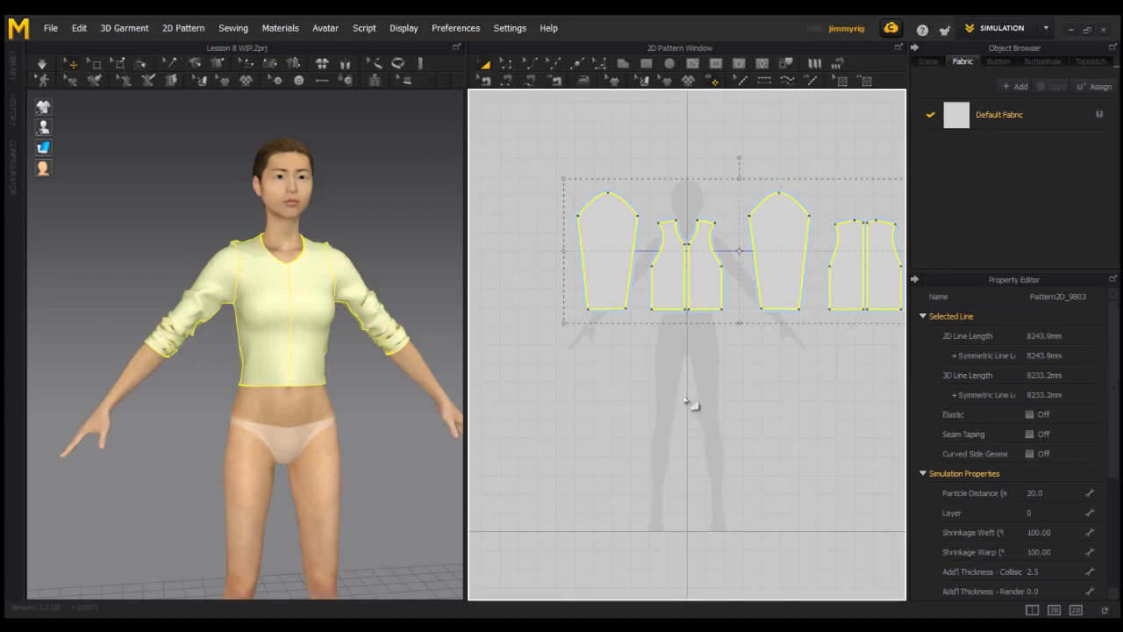
click(583, 130)
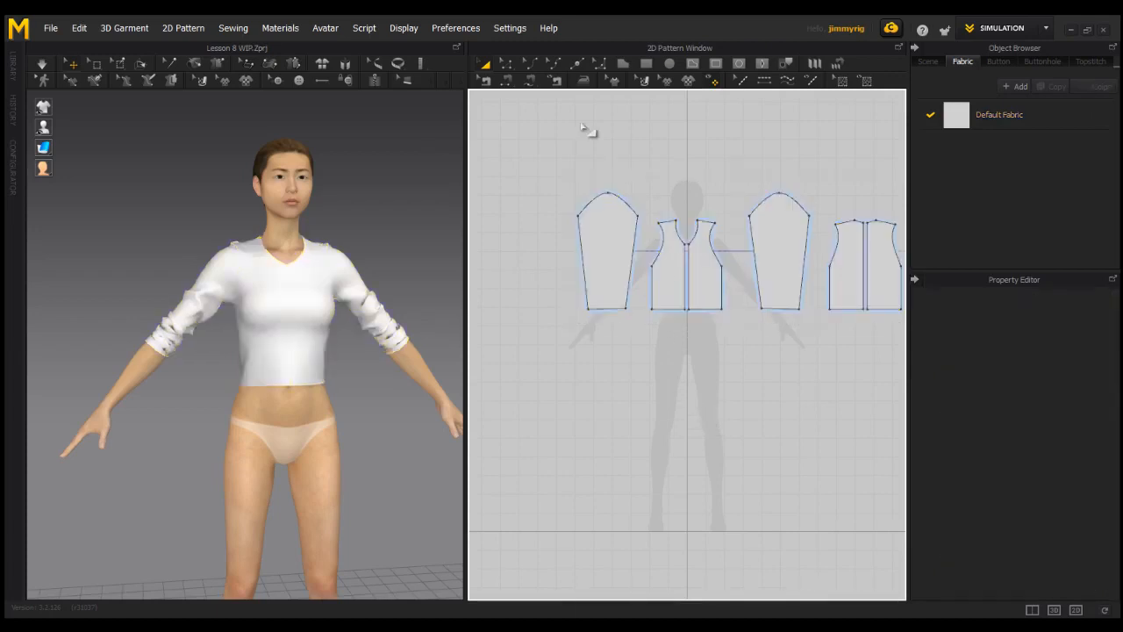
Draw a rectangular pattern just below the front bodice pieces, slightly wider than both together, with a perimeter of about 1789 mm
click(645, 64)
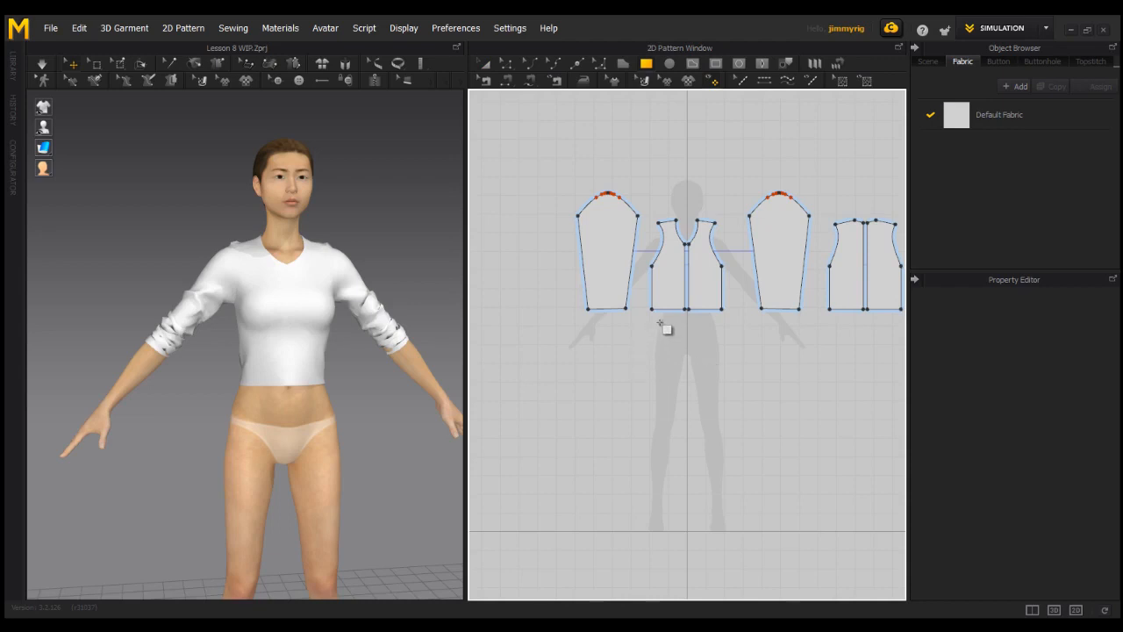
drag(648, 313, 726, 401)
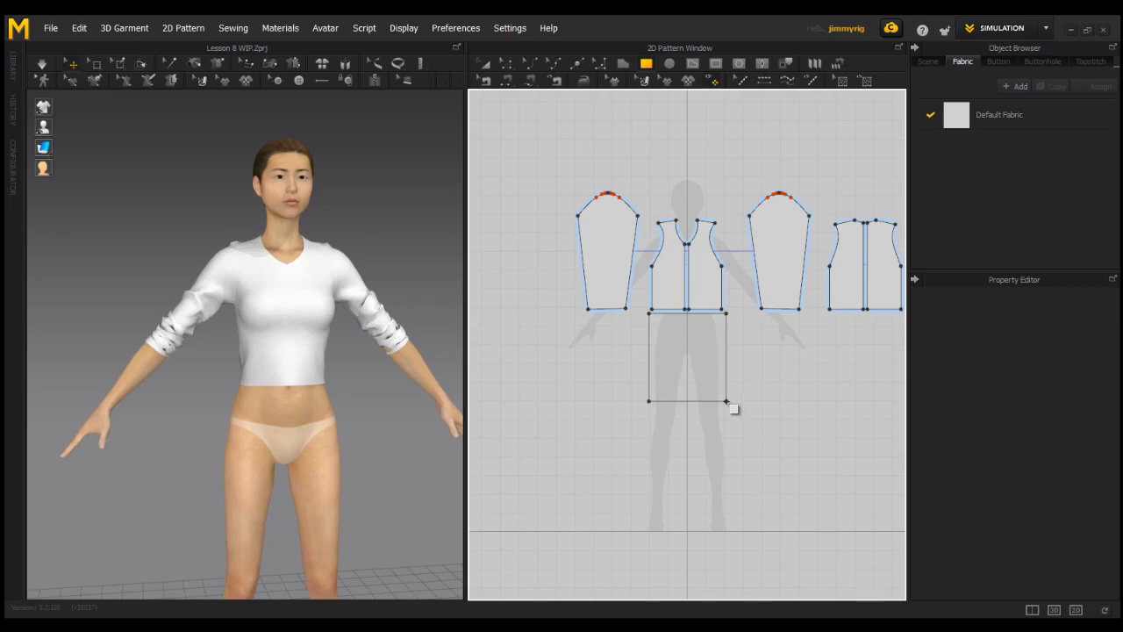
drag(727, 402, 728, 401)
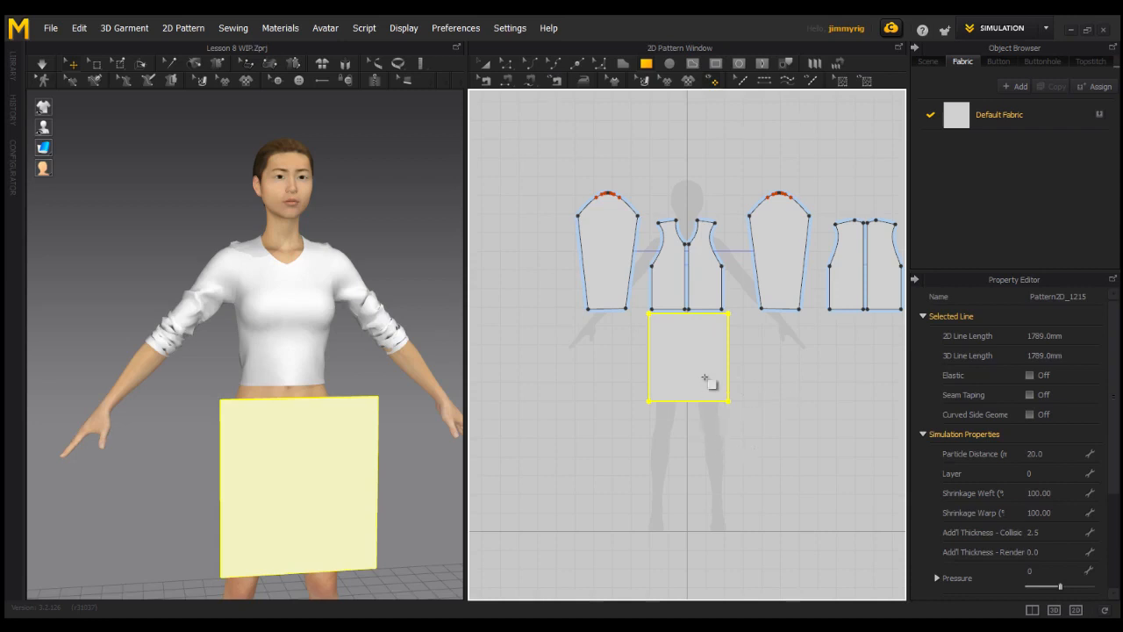
Add a new fabric and rename it "Shorts Pattern"
scroll(703, 377, up, 2)
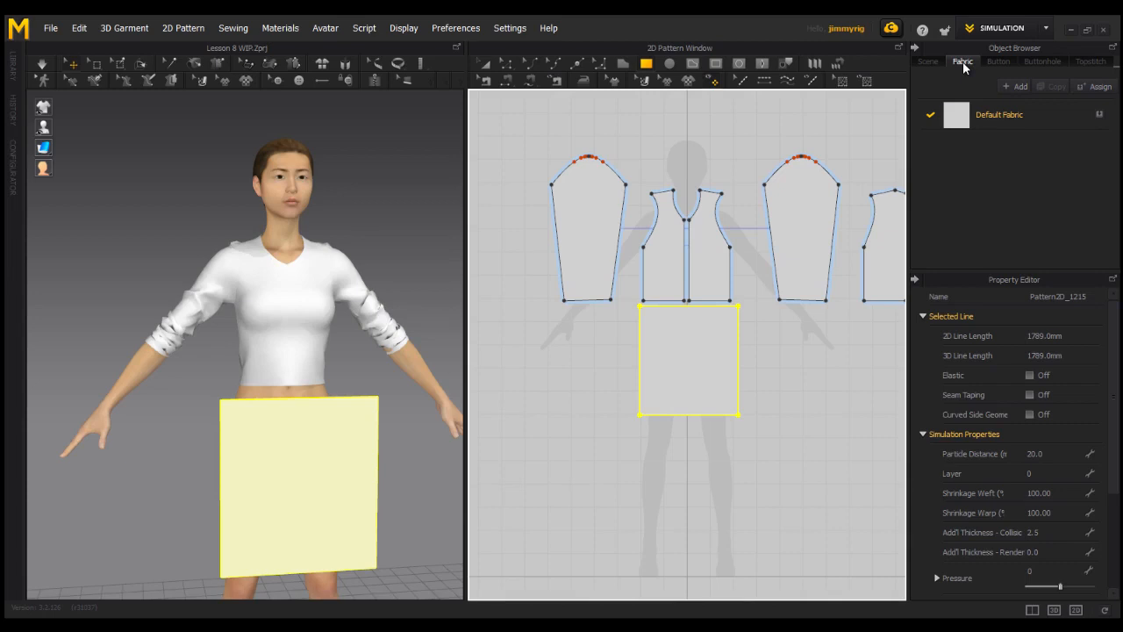
click(1015, 85)
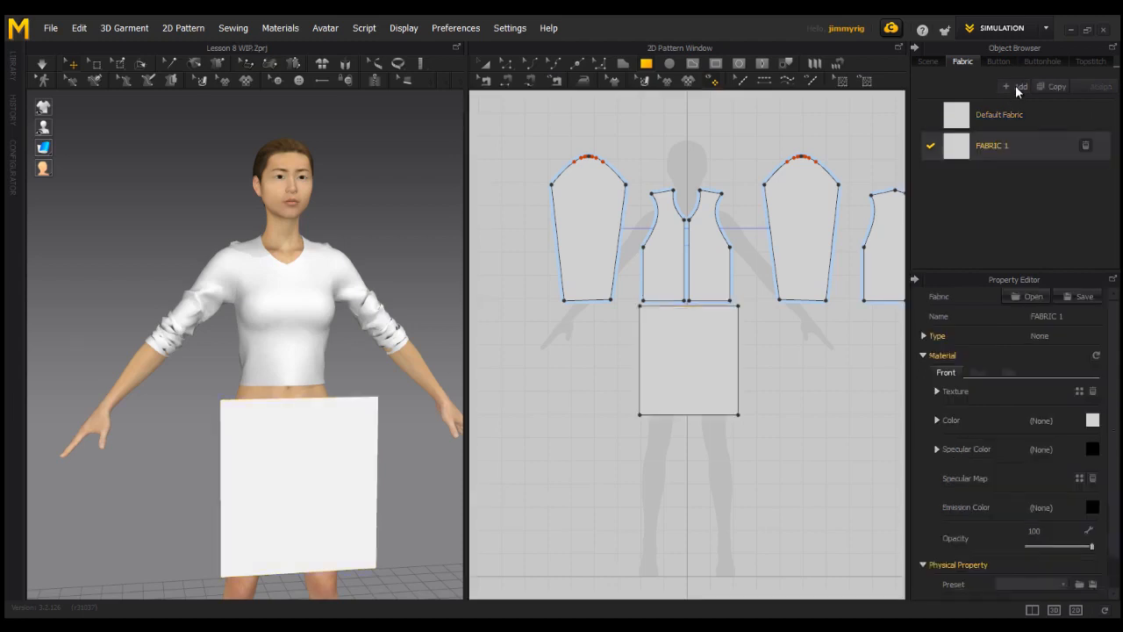
double_click(1017, 147)
text(shorts P)
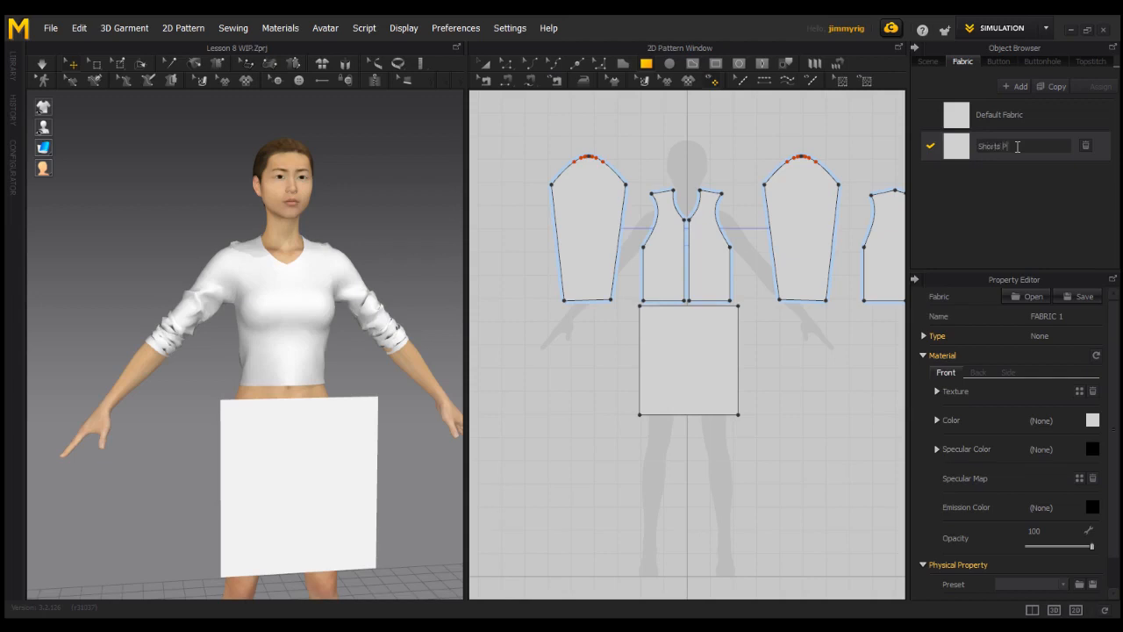
text(attern)
key(Return)
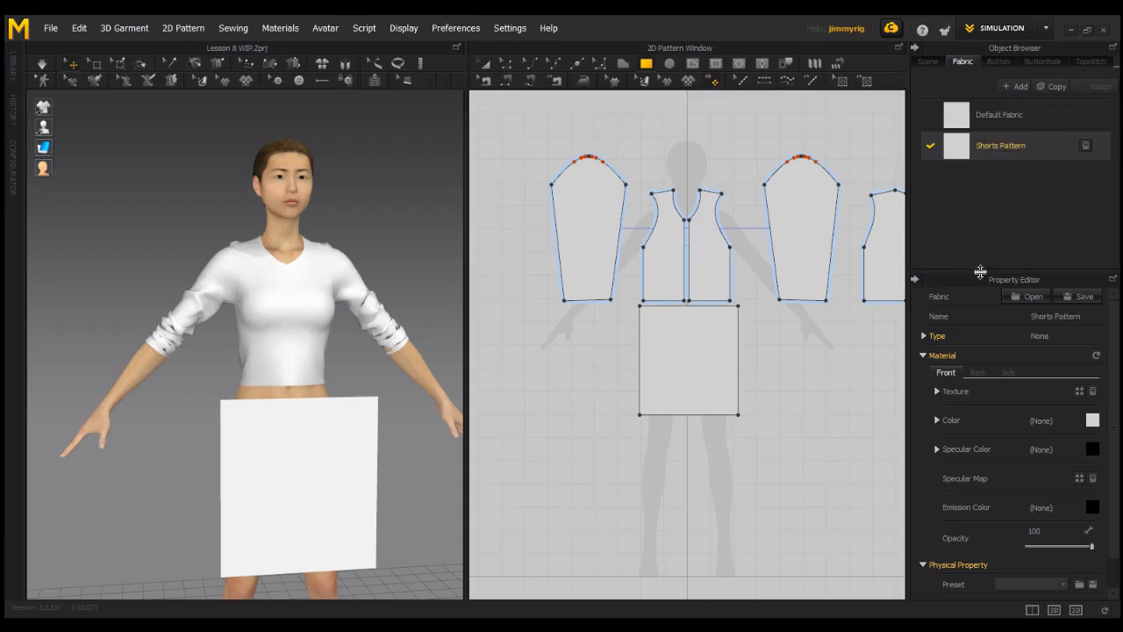
Load the shorts template image as the front texture of the Shorts Pattern fabric and apply that fabric to the rectangle
drag(993, 279, 992, 201)
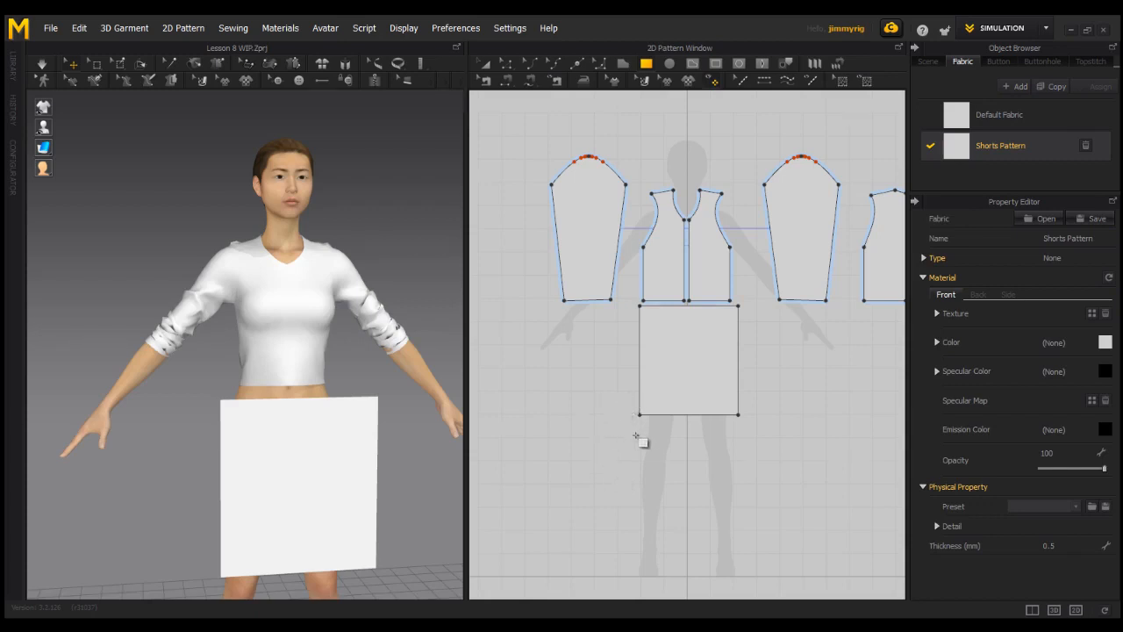
click(978, 295)
click(1008, 295)
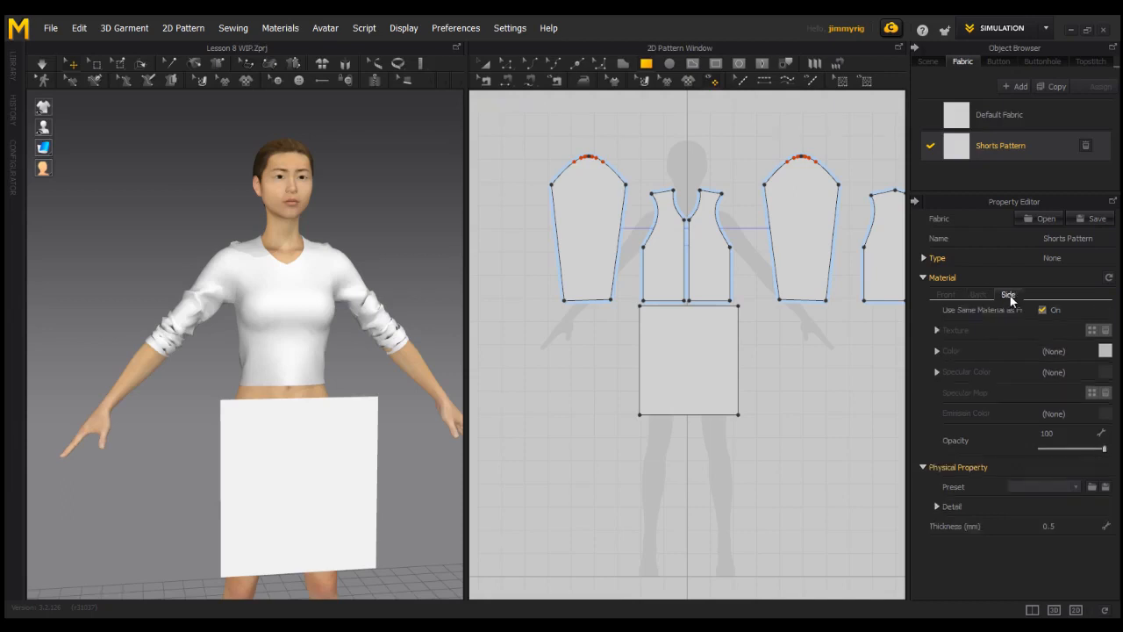
click(946, 294)
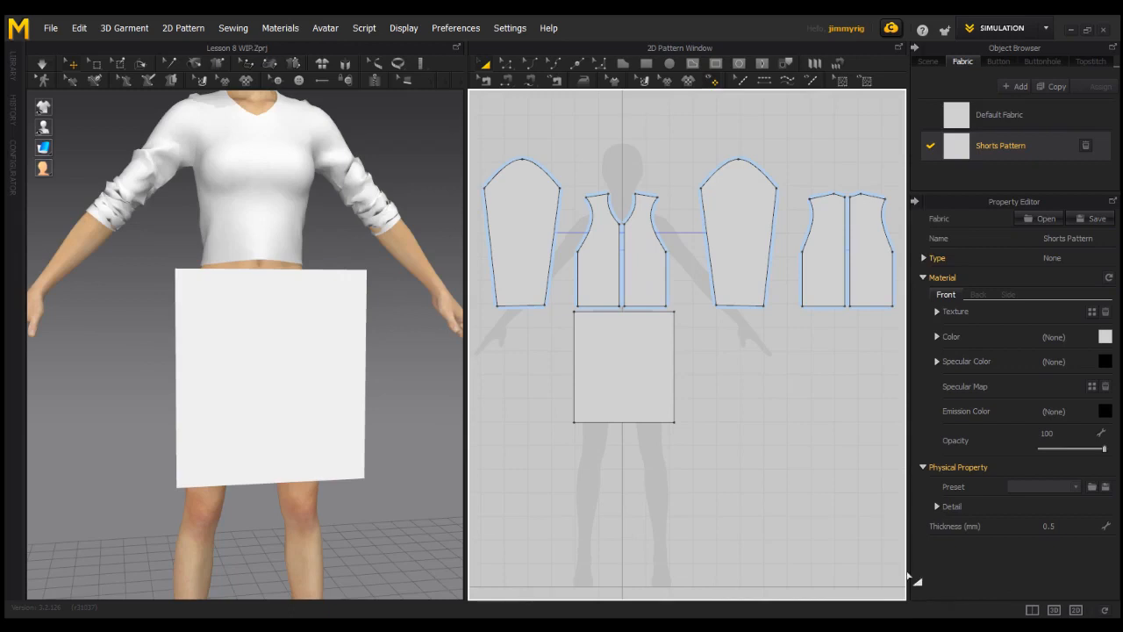
click(1091, 313)
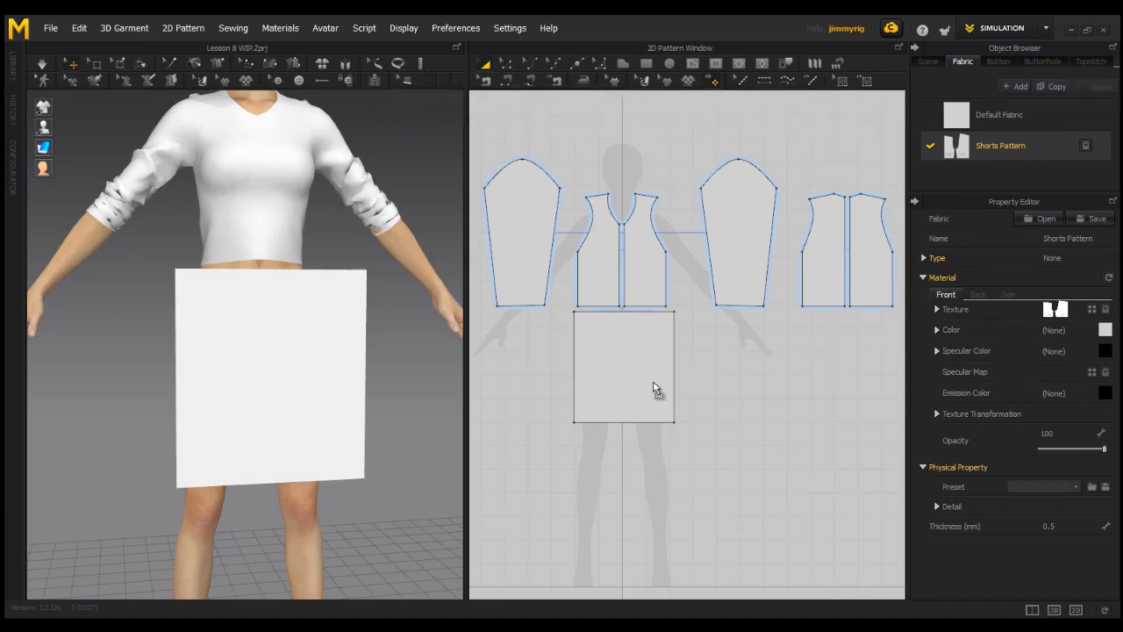
drag(654, 386, 655, 387)
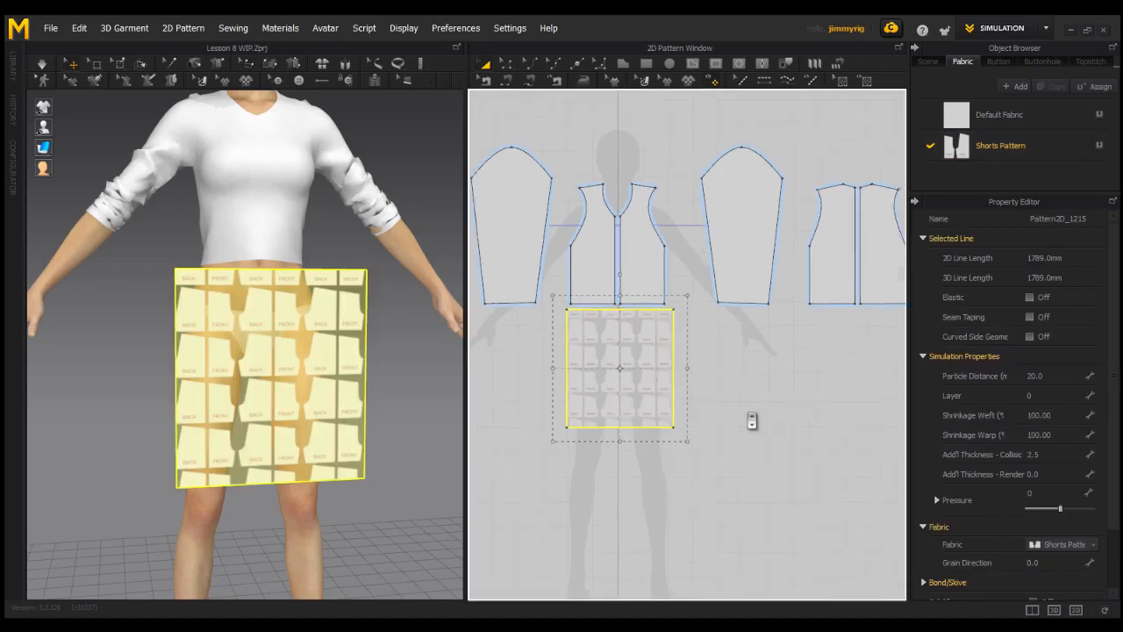
Reposition and enlarge the texture on the rectangle so one complete pair of FRONT and BACK shorts shapes fits inside it
scroll(785, 399, up, 3)
scroll(791, 401, up, 4)
middle_drag(783, 386, 811, 392)
scroll(705, 363, down, 1)
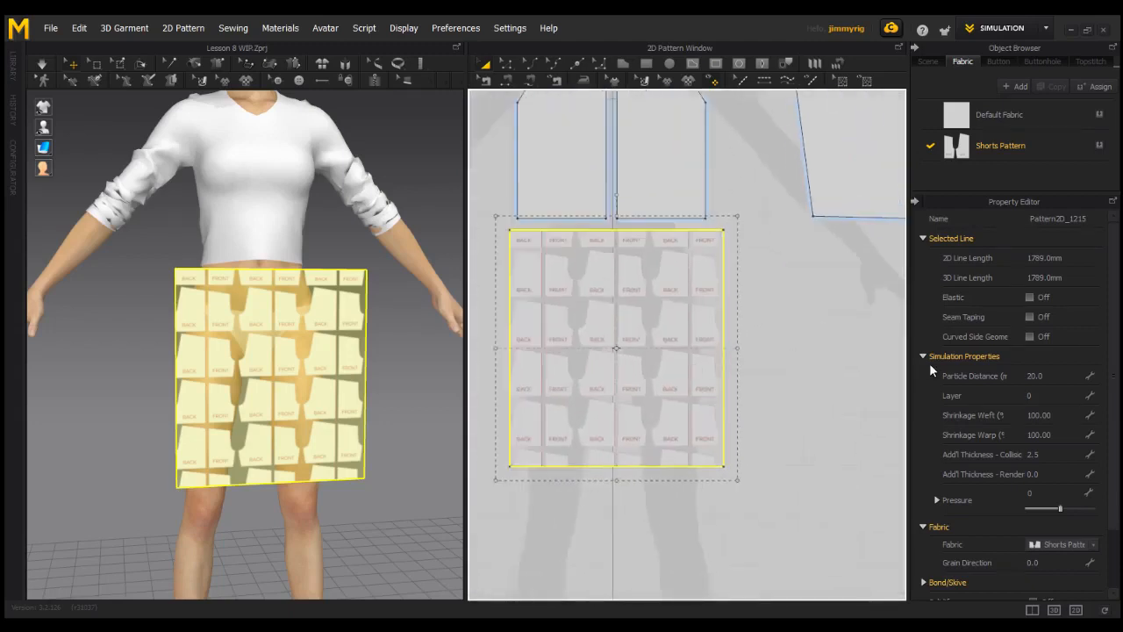
scroll(702, 339, down, 1)
middle_drag(699, 339, 746, 343)
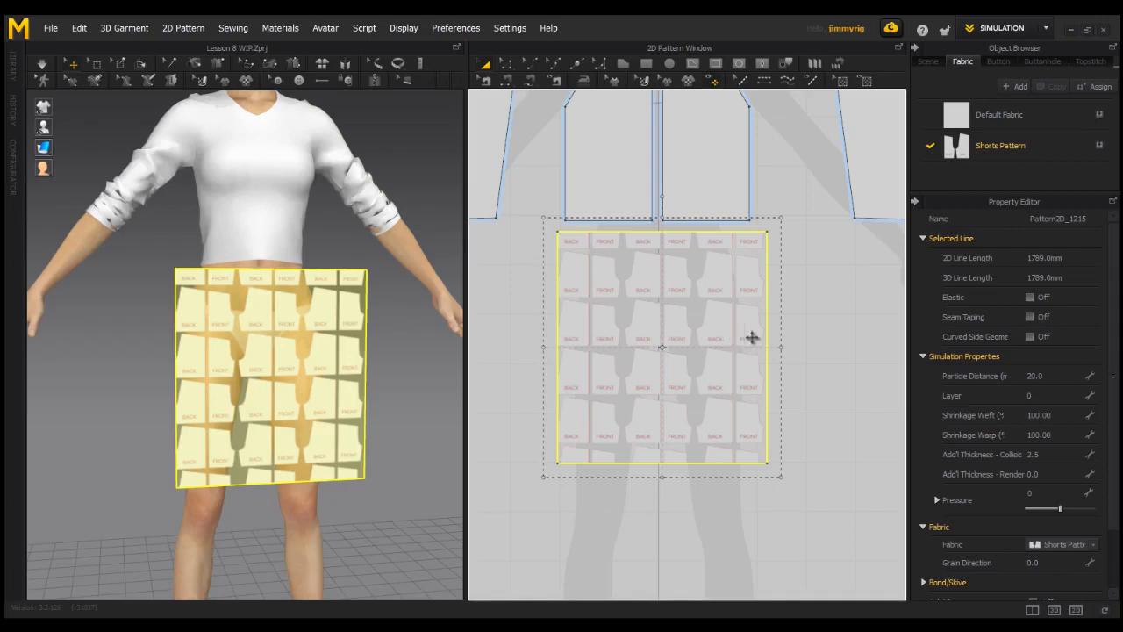
key(t)
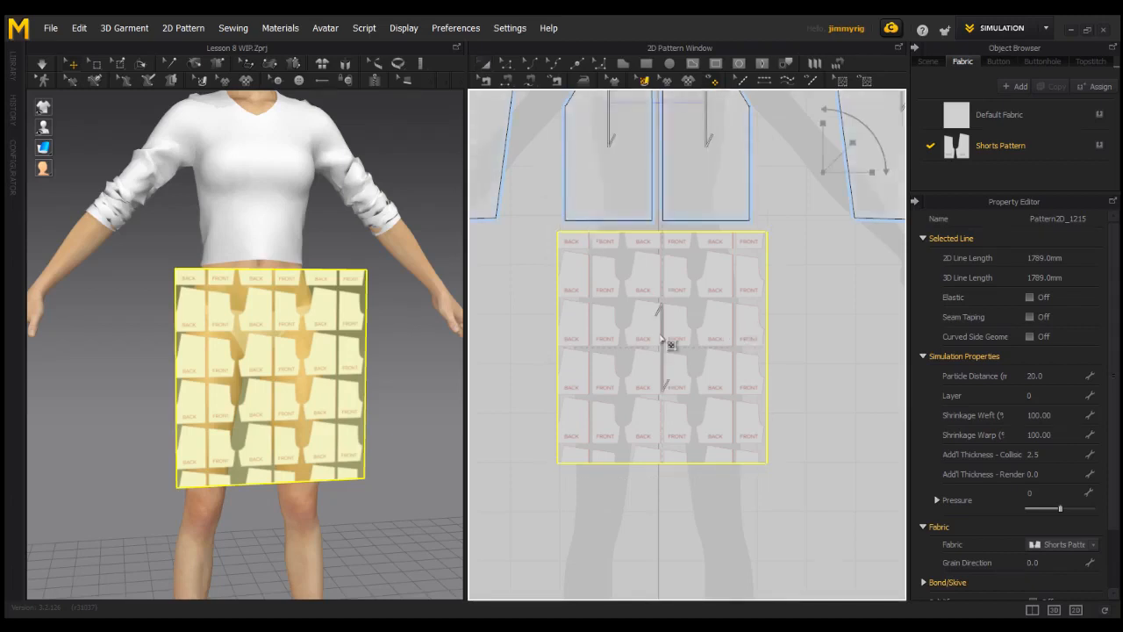
mouse_move(671, 344)
mouse_down()
mouse_move(694, 343)
mouse_move(668, 346)
mouse_move(683, 350)
mouse_up()
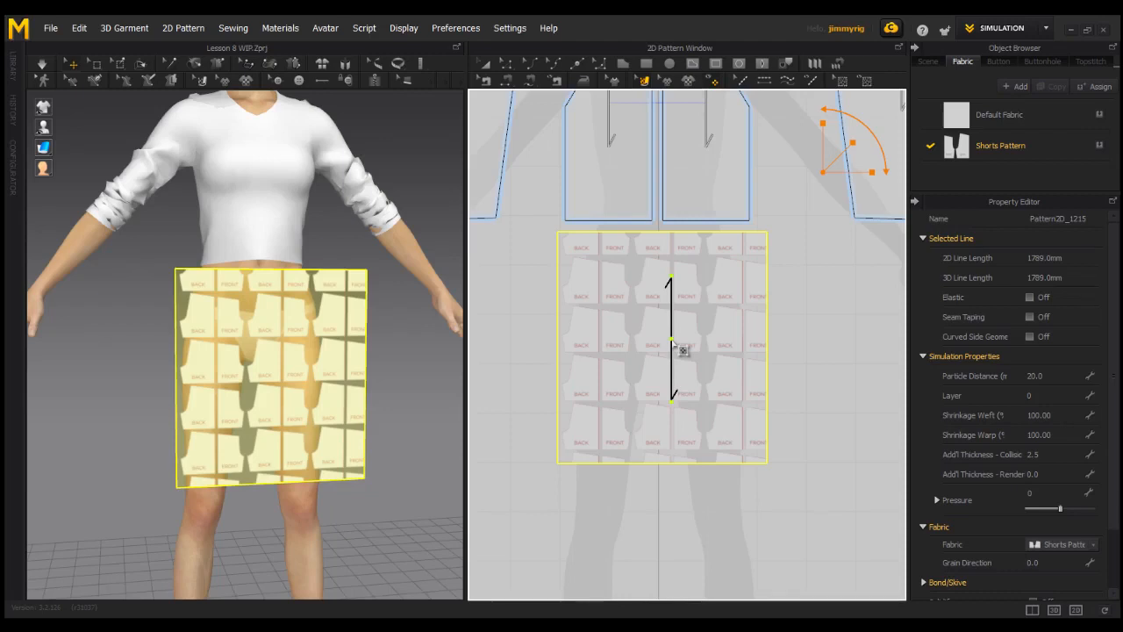
drag(871, 133, 895, 142)
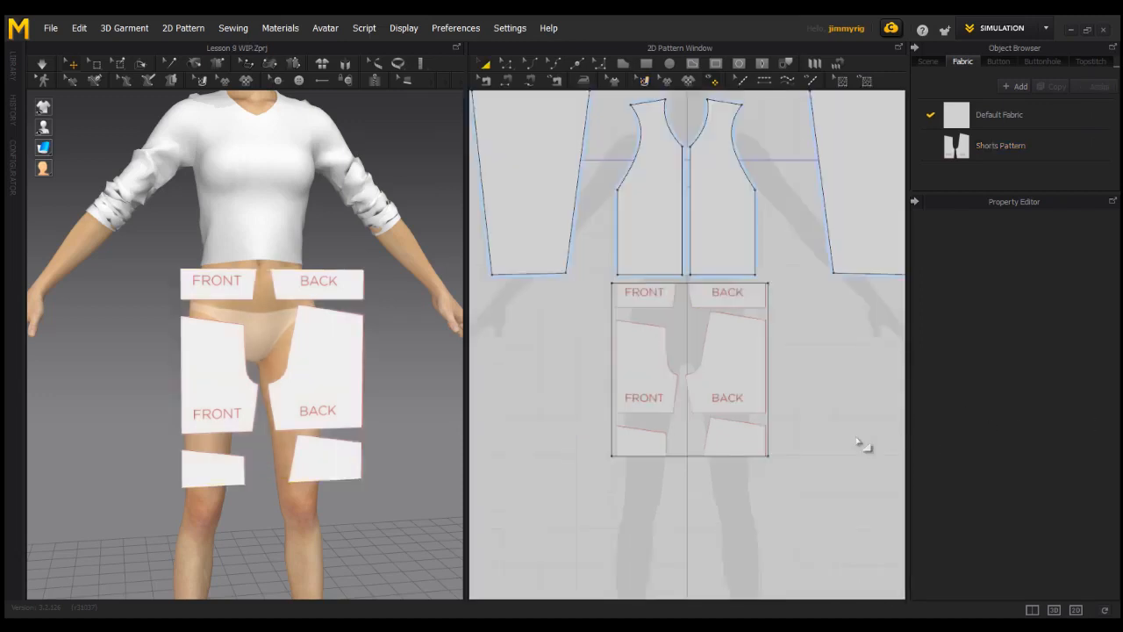
Trace the FRONT shorts shape as a closed five-point polygon, with a side edge about 251 mm long and a hem about 150 mm
click(622, 63)
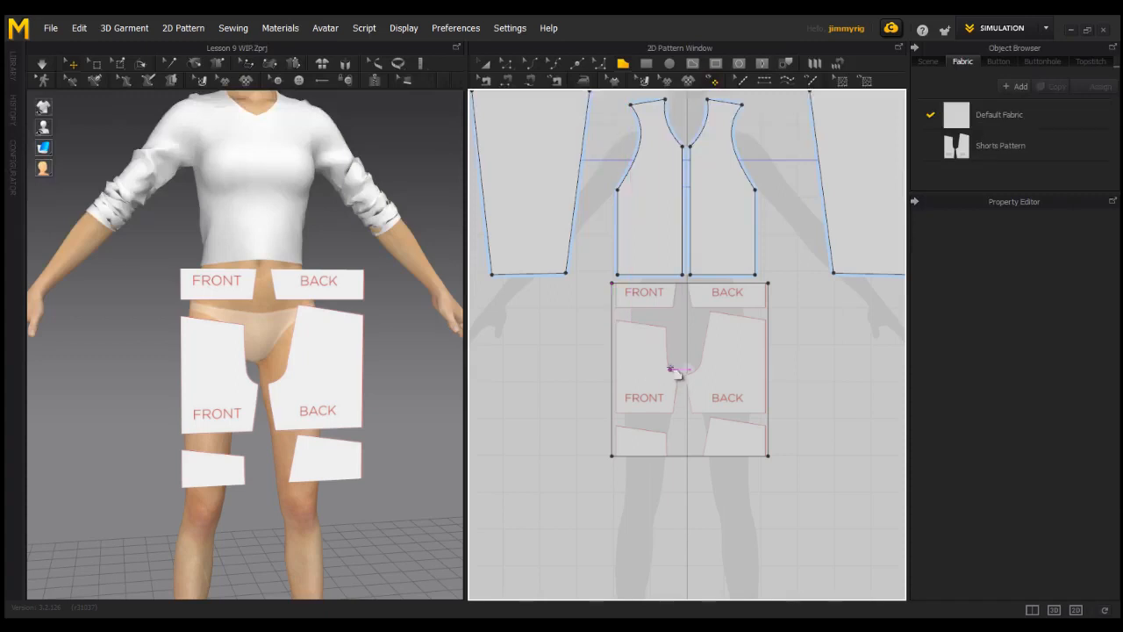
scroll(672, 368, up, 3)
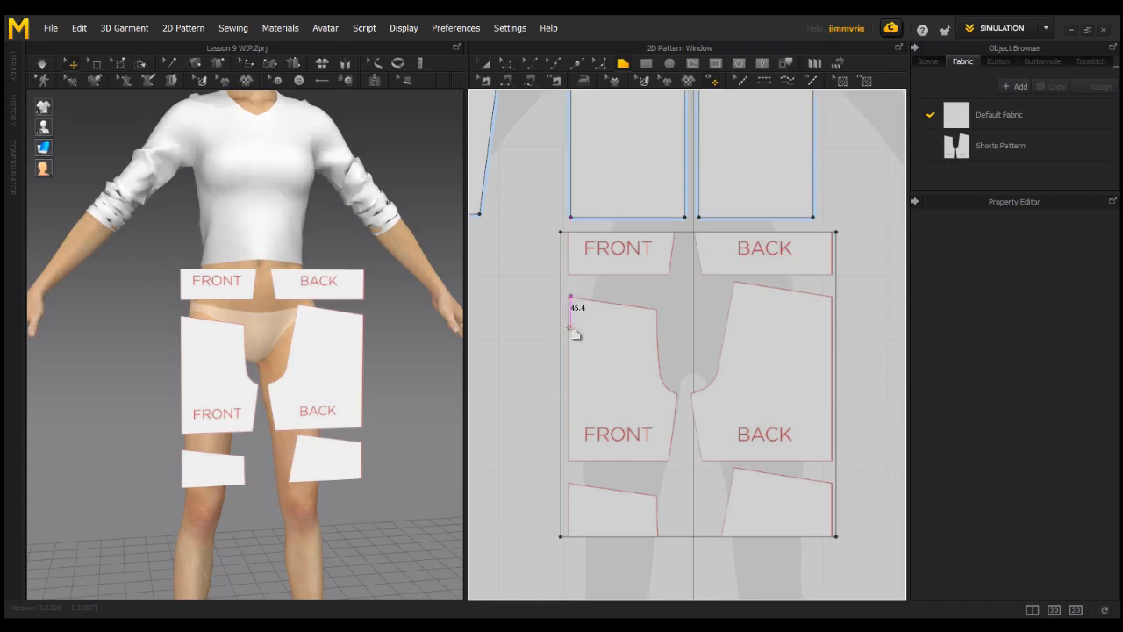
click(571, 459)
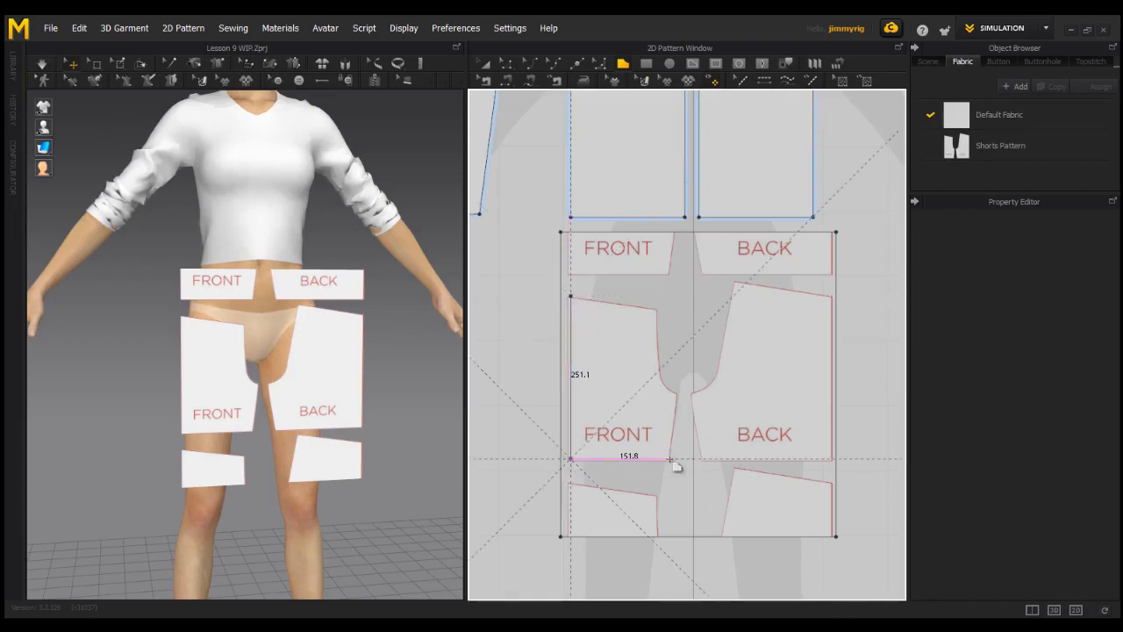
click(668, 457)
click(667, 394)
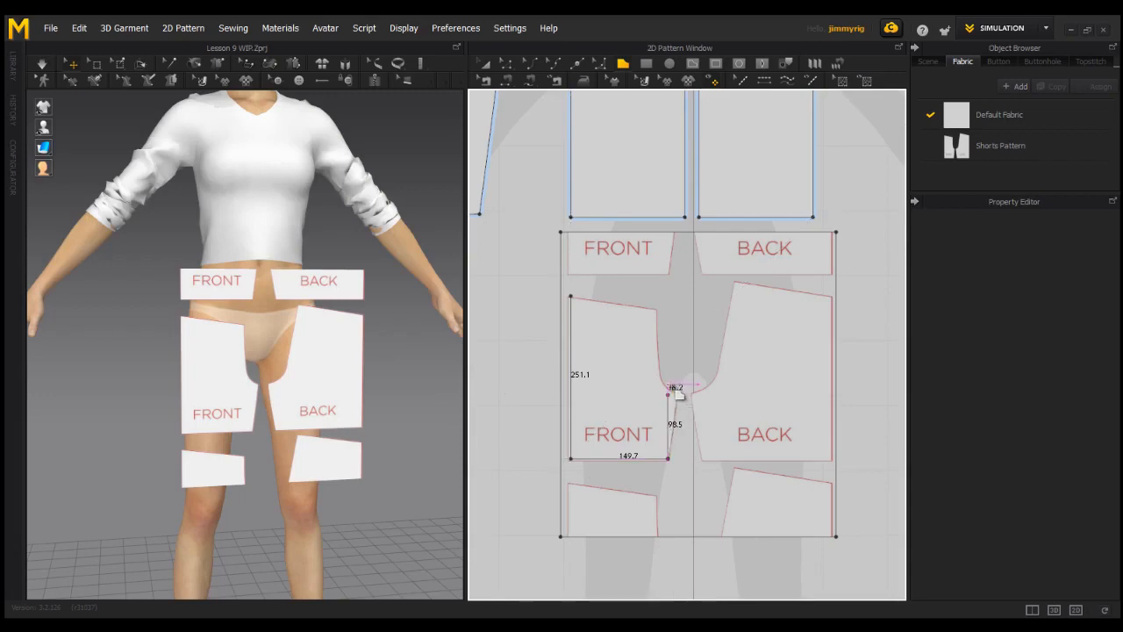
click(676, 394)
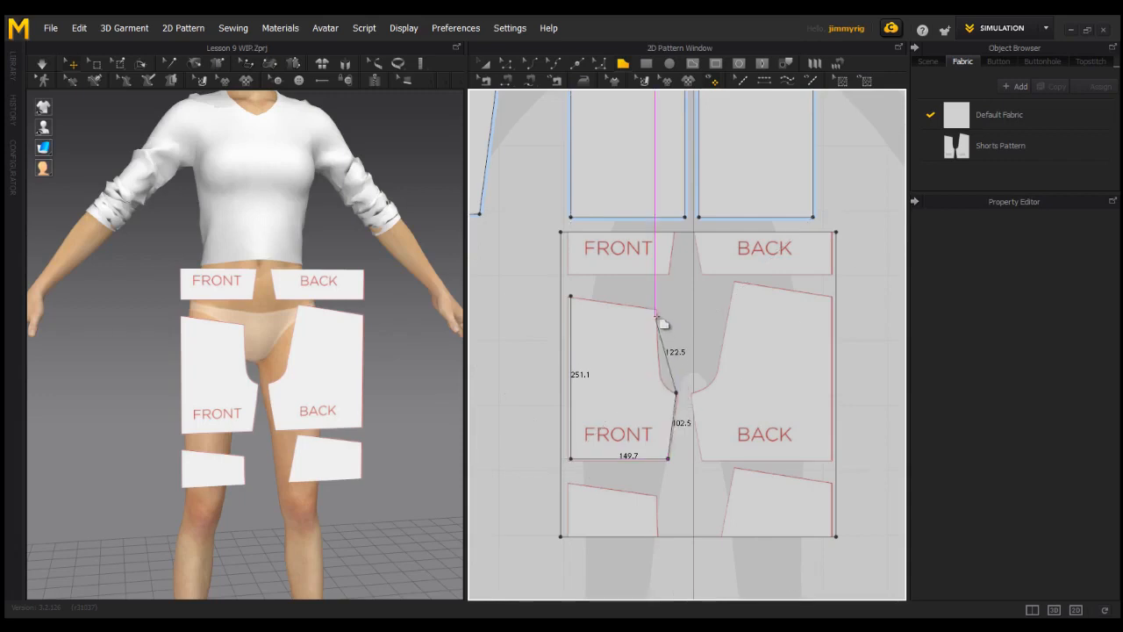
click(656, 311)
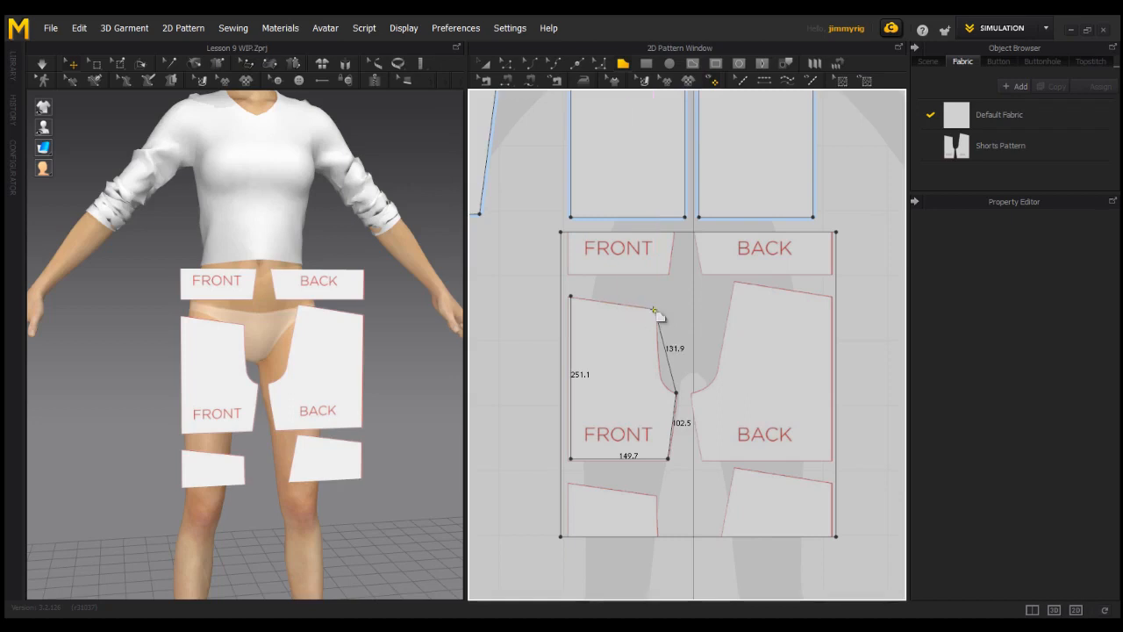
click(572, 298)
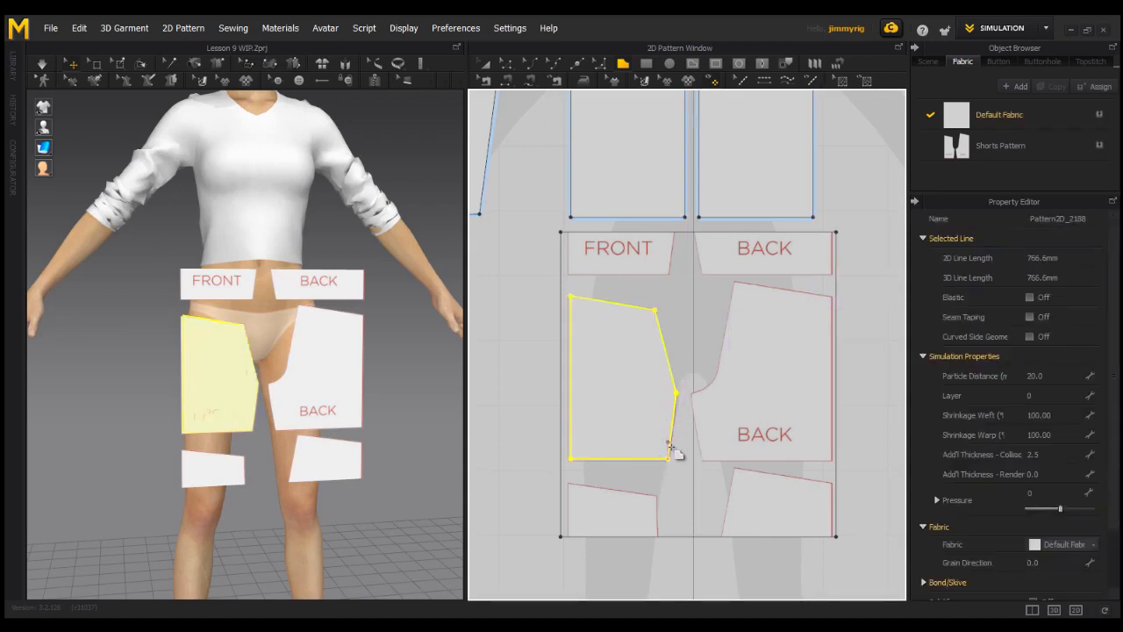
Trace the BACK shorts shape as a closed five-point polygon, with a side edge about 251 mm long and a hem about 205 mm
key(a)
click(622, 64)
click(832, 296)
click(832, 458)
click(698, 458)
click(693, 392)
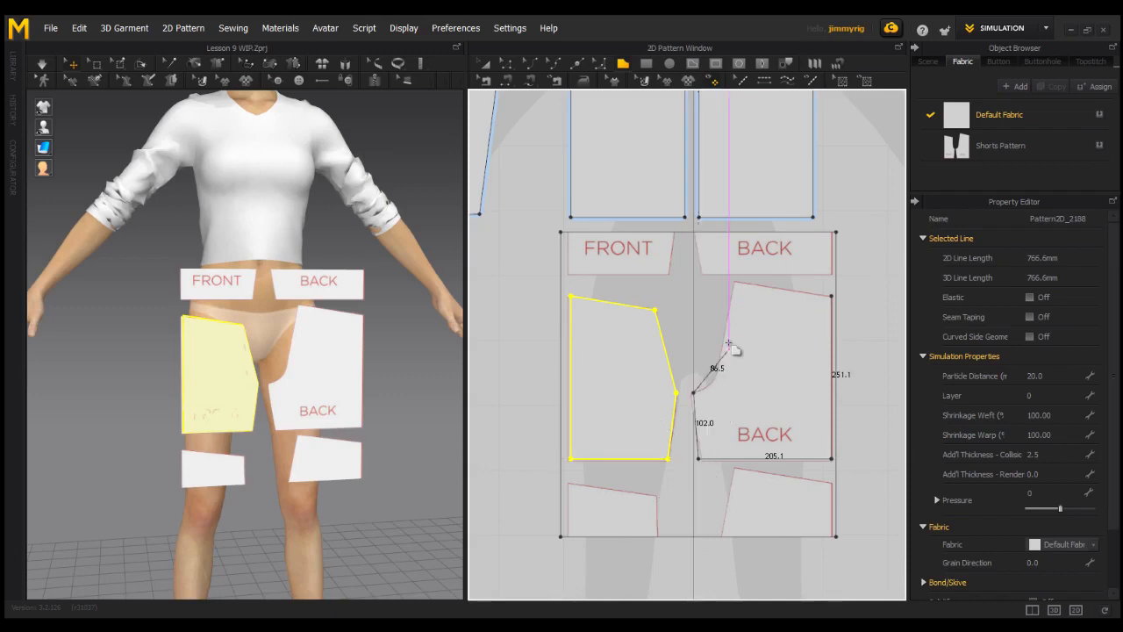
click(736, 284)
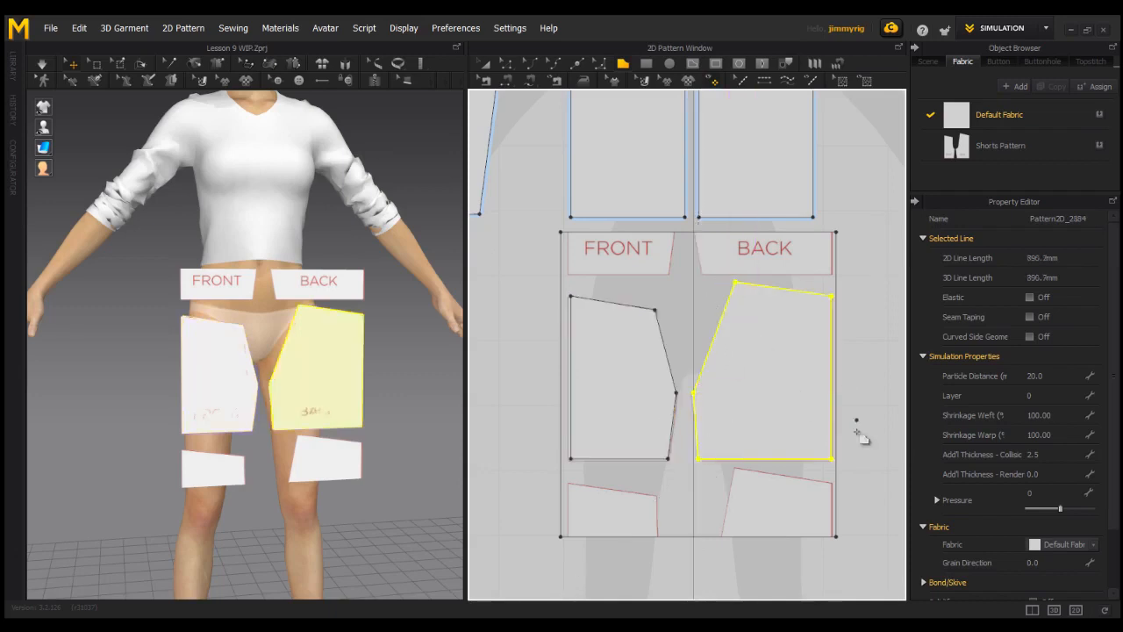
Bend the crotch edges of the back and front pieces into smooth concave curves that follow the template outlines
click(485, 63)
click(549, 67)
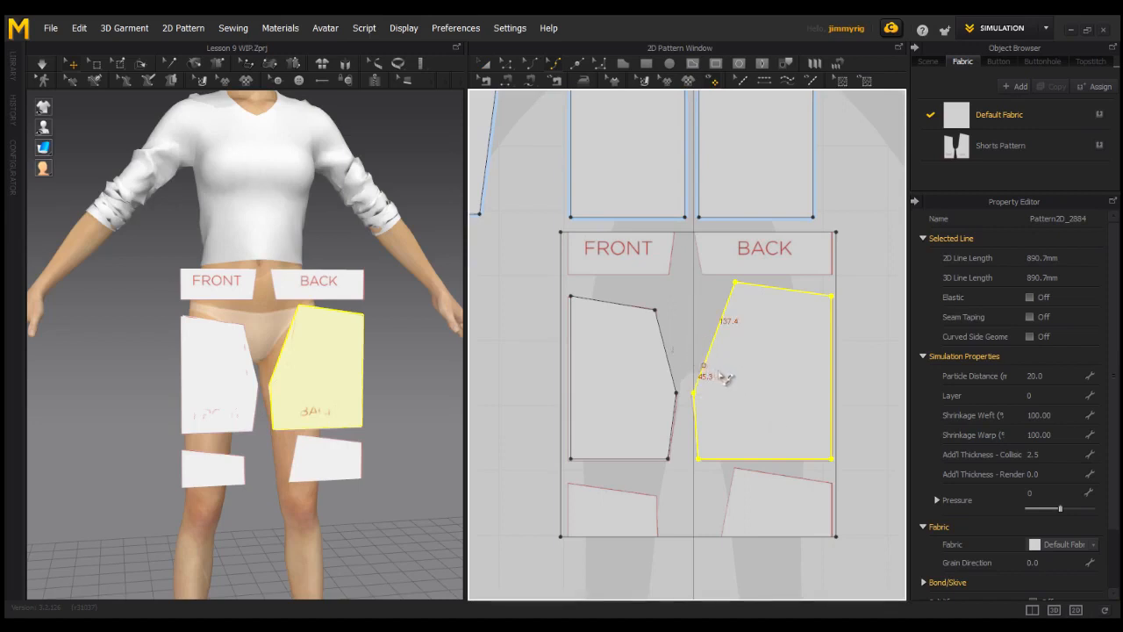
drag(707, 377, 706, 390)
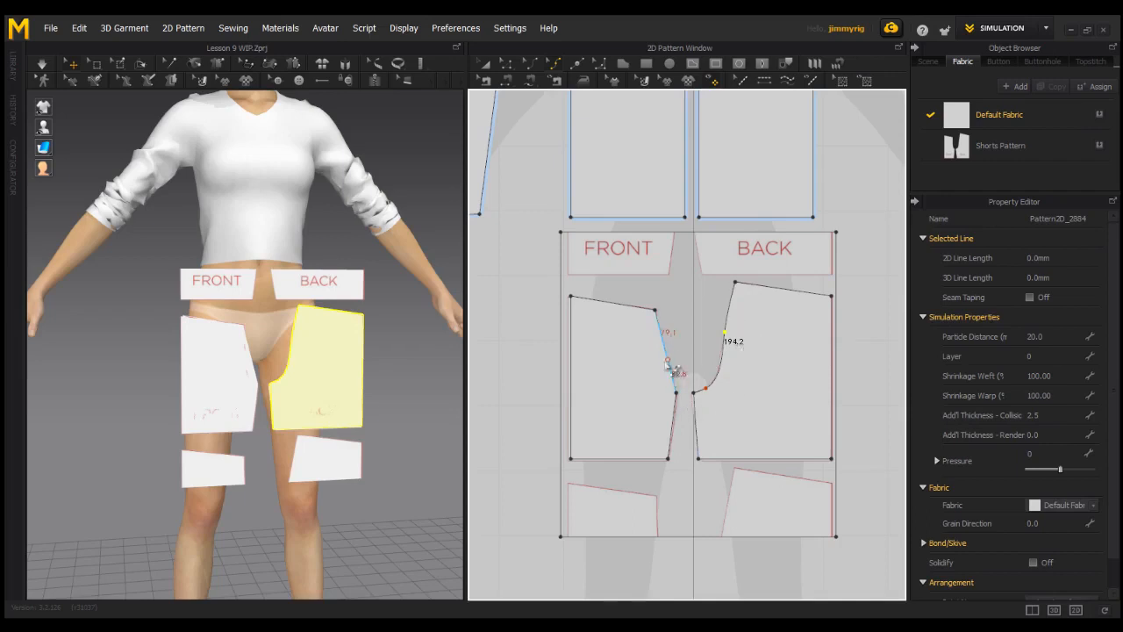
drag(674, 378, 658, 344)
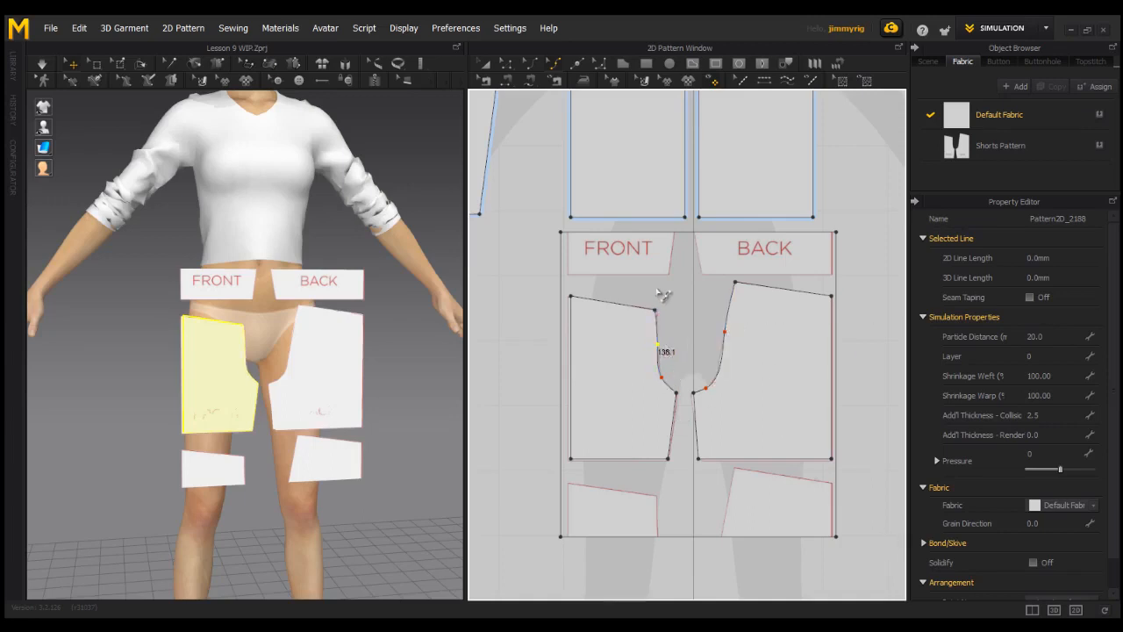
Delete the template rectangle and remove the unused Shorts Pattern fabric
click(858, 365)
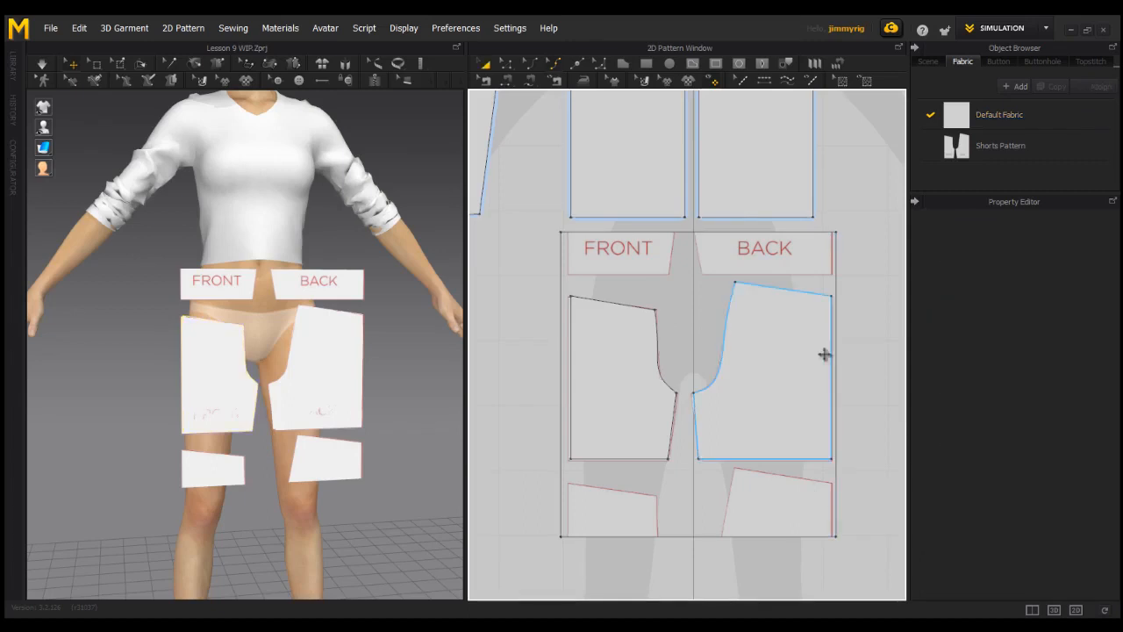
click(805, 255)
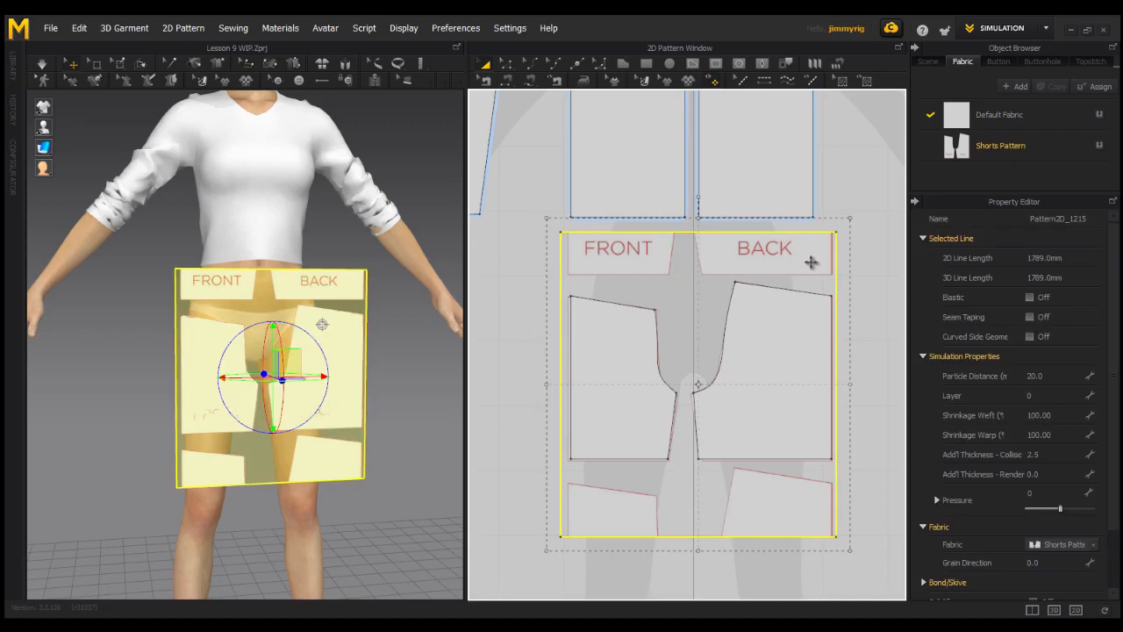
key(Delete)
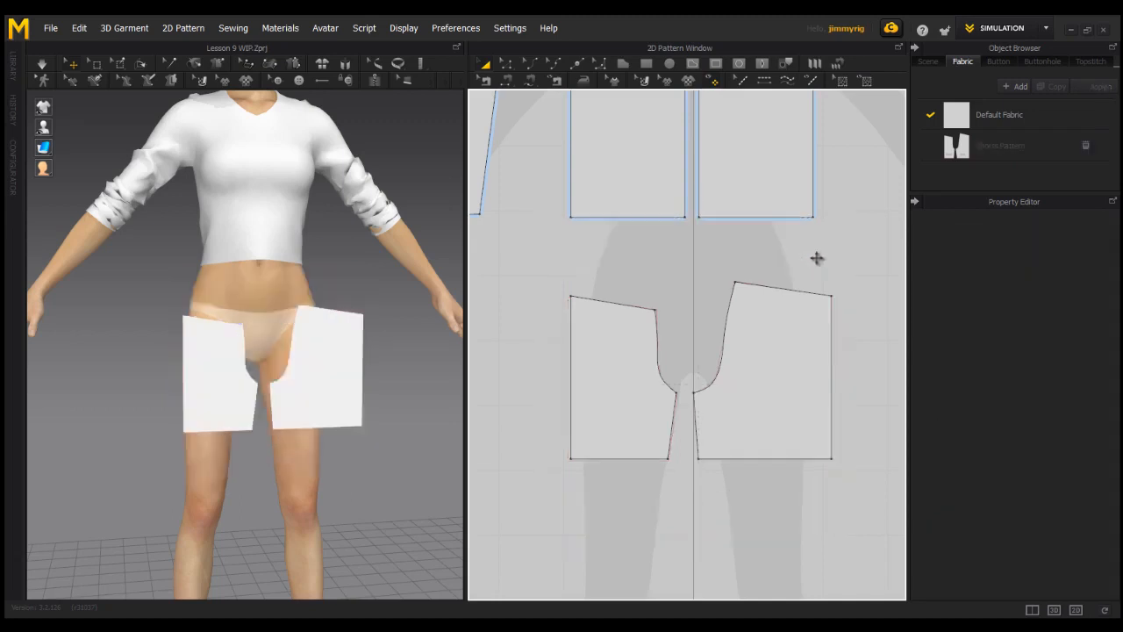
click(782, 418)
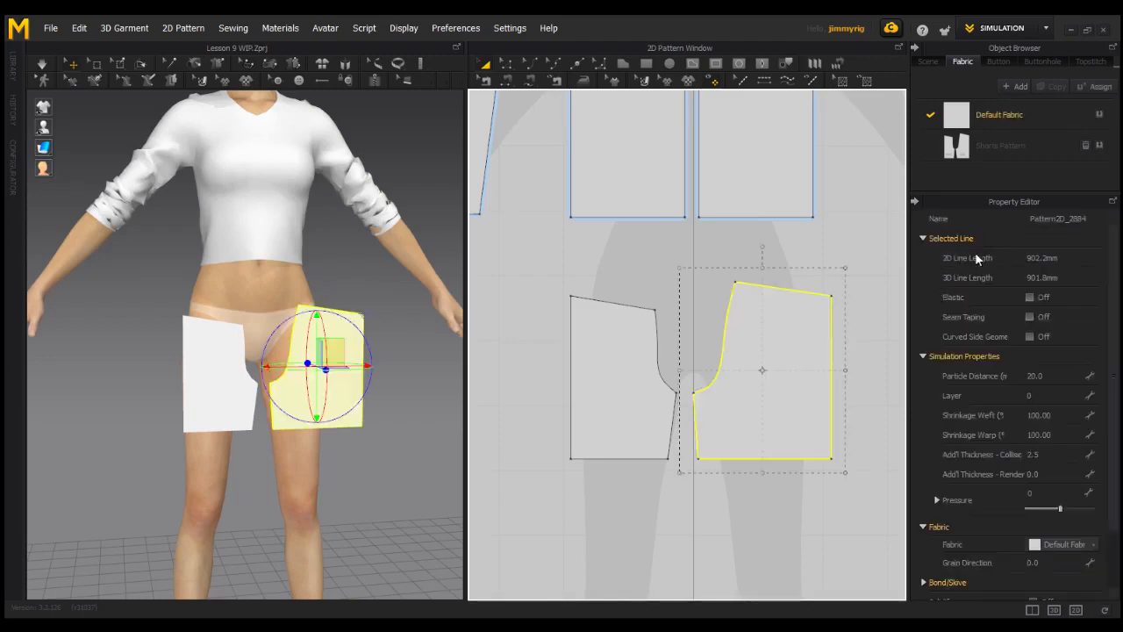
click(970, 147)
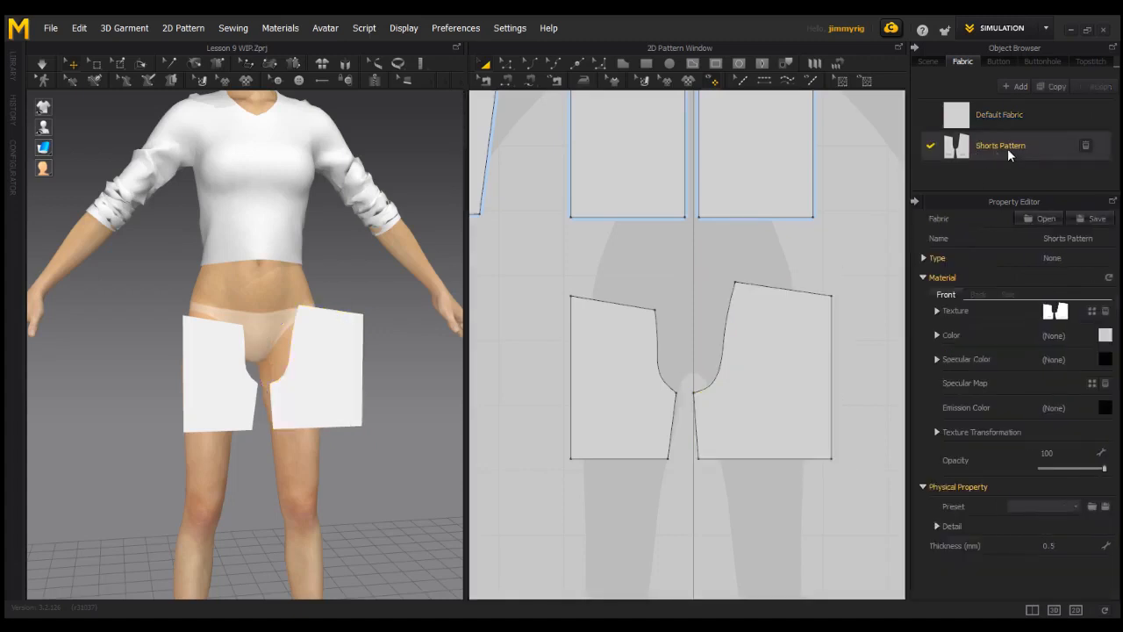
key(Delete)
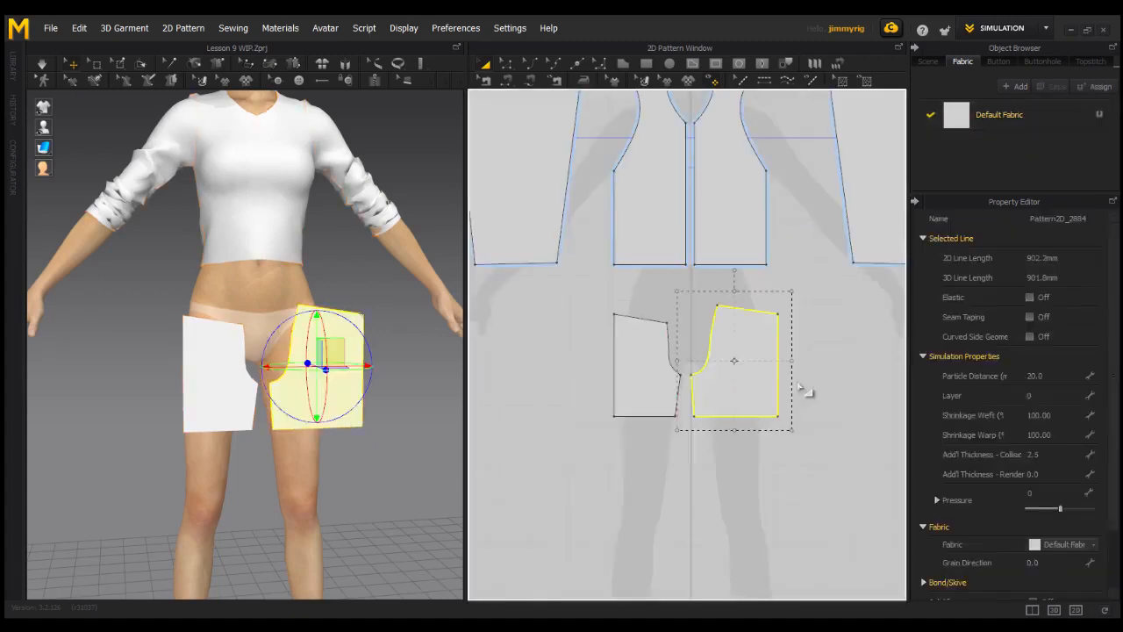
Move the front and back shorts pieces apart, away from the centre line, to make room for mirrored copies between them
click(661, 372)
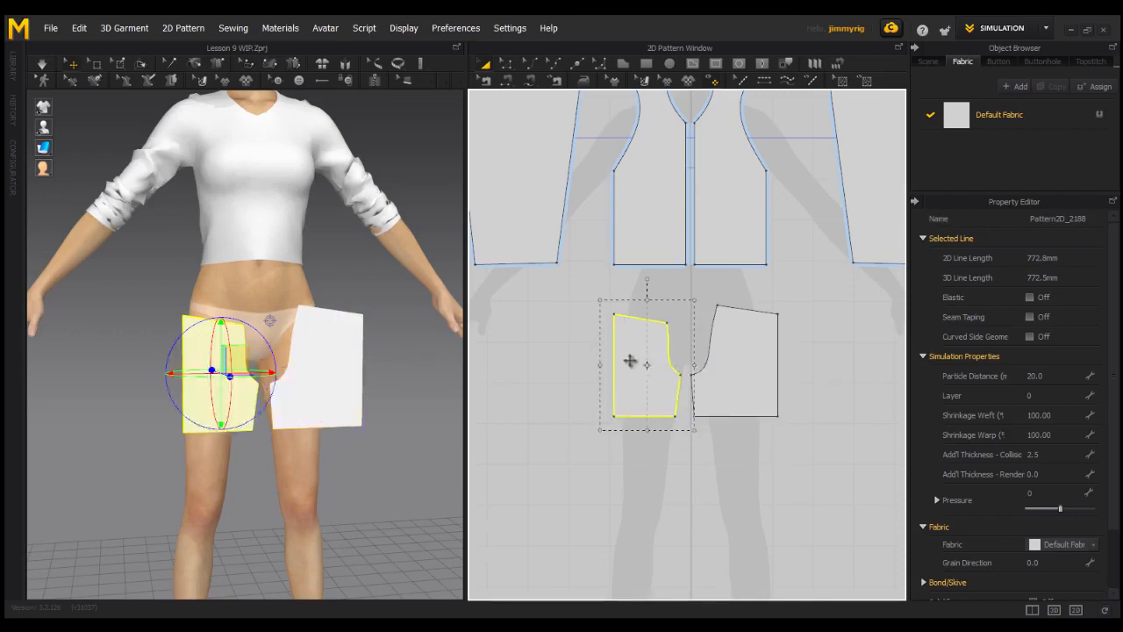
click(748, 370)
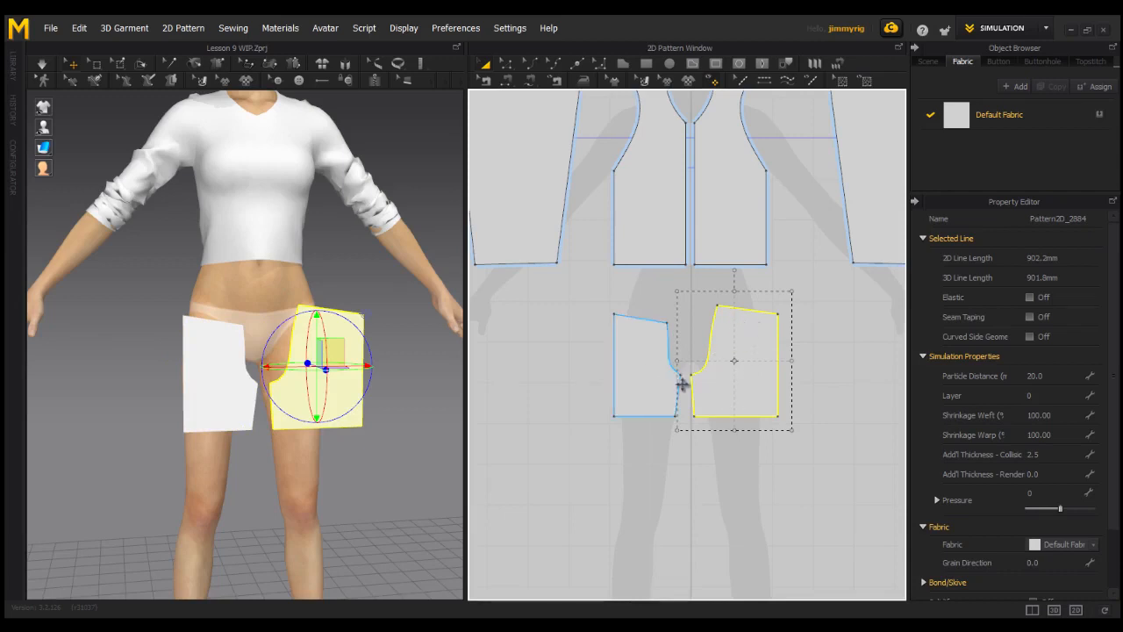
click(638, 388)
key(ctrl+c)
key(ctrl+v)
drag(570, 399, 556, 398)
click(727, 392)
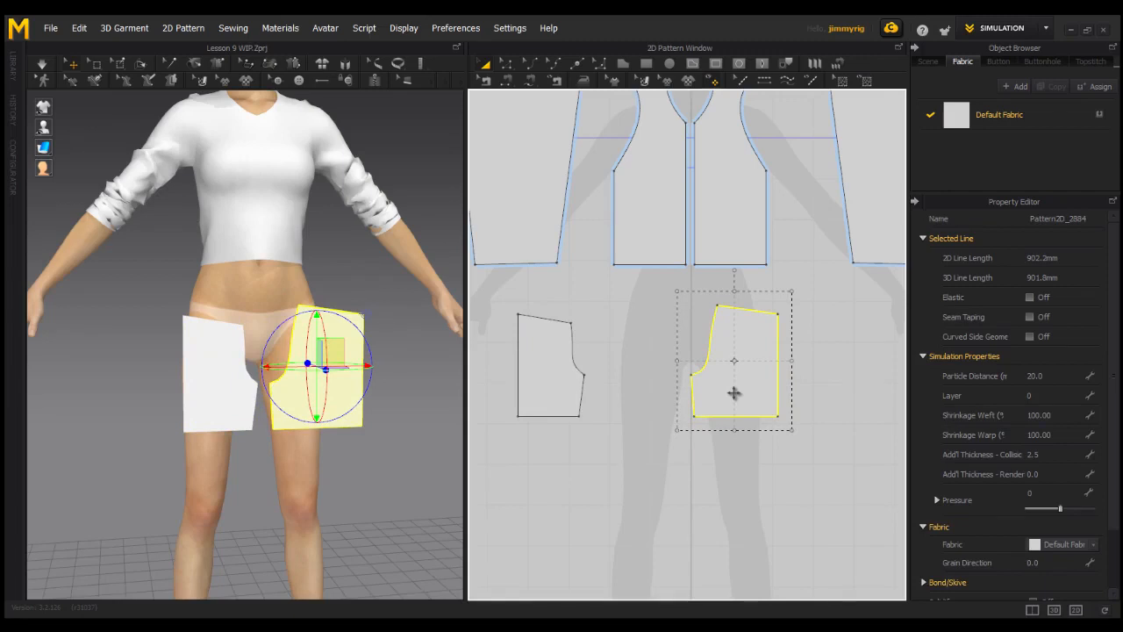
drag(730, 396, 799, 397)
Mirror-paste the front piece and place the copy about 218 mm away, with the crotch curves facing each other
click(560, 387)
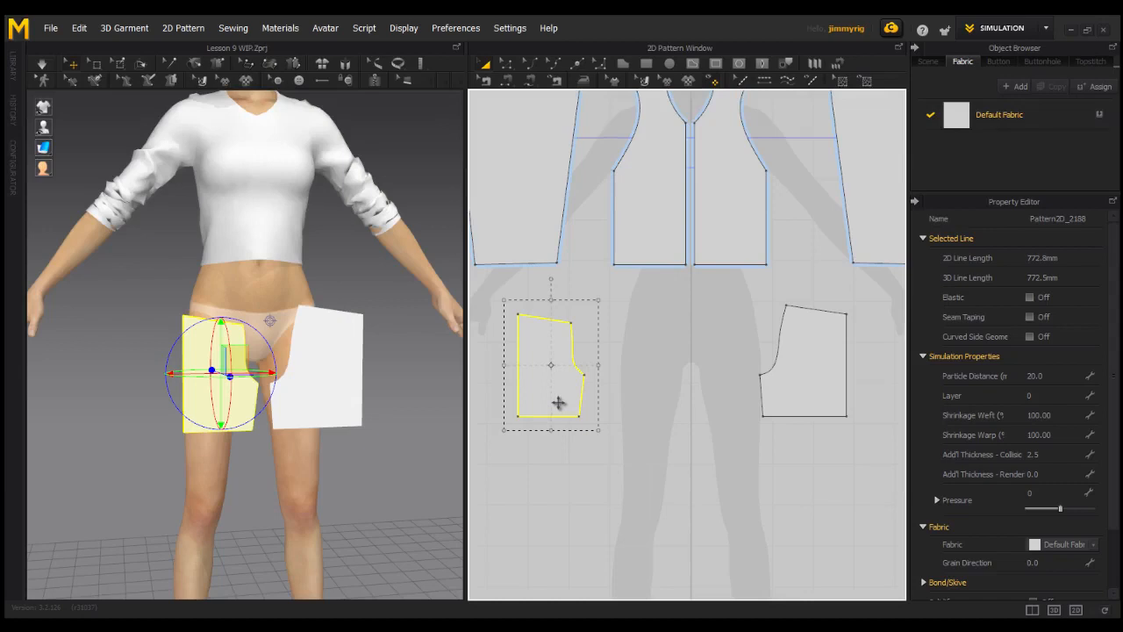
key(ctrl+r)
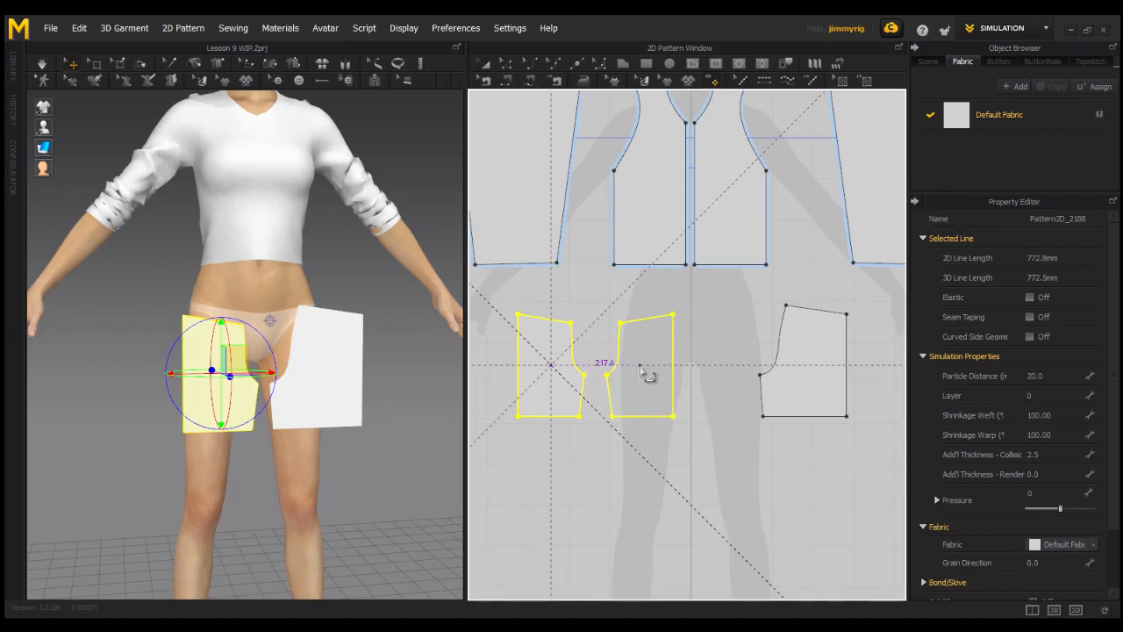
click(647, 374)
Shift the back piece farther outward and mirror-paste it, placing the copy about 242 mm away on its crotch side
click(826, 362)
drag(826, 362, 872, 347)
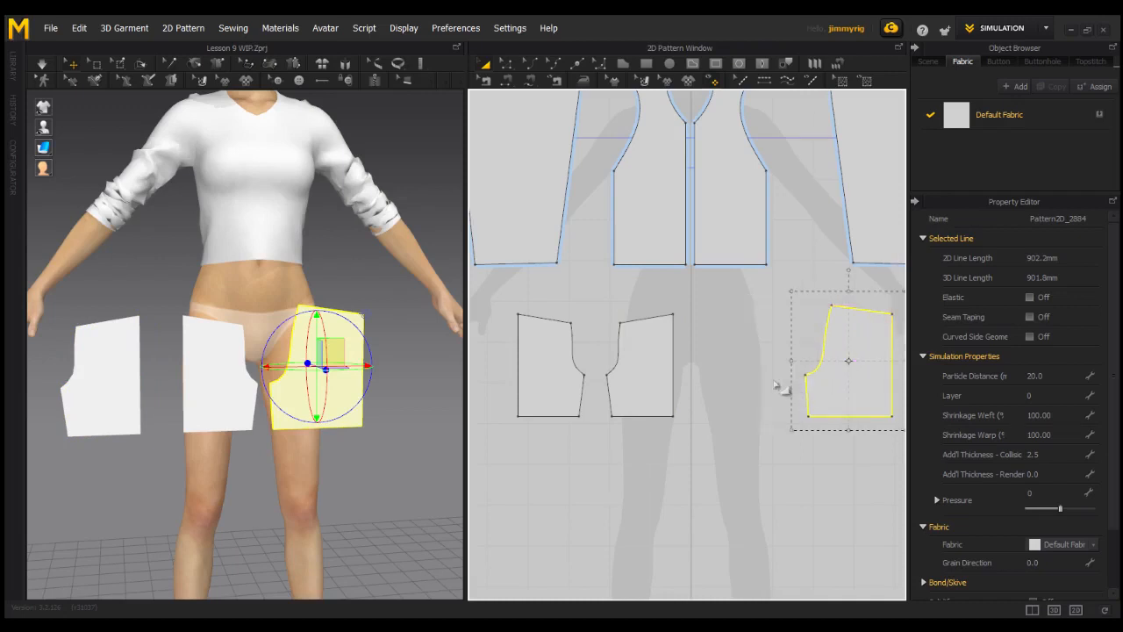
key(ctrl+r)
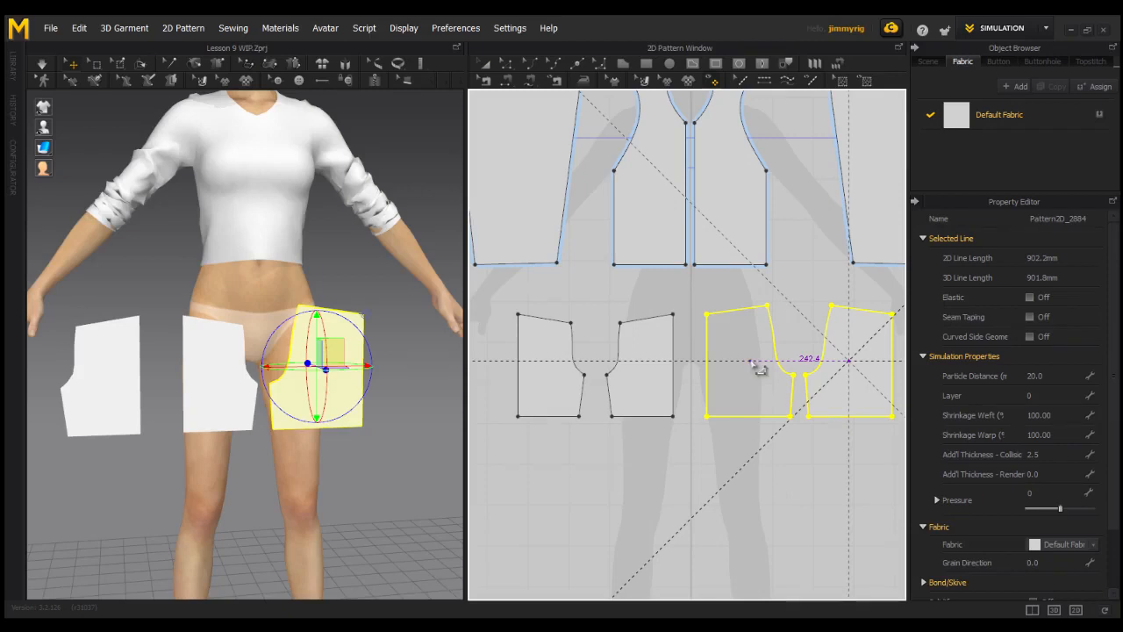
click(765, 373)
Link the two front pieces for editing as Symmetric Pattern (with Sewing)
scroll(682, 527, down, 3)
click(678, 360)
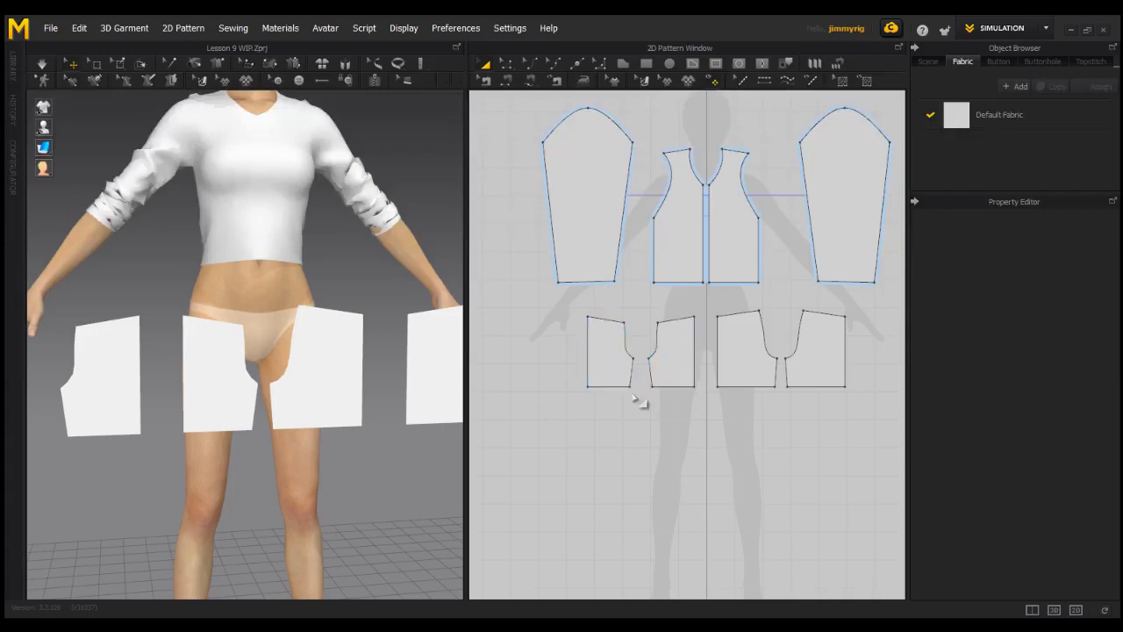
drag(570, 425, 667, 368)
right_click(663, 368)
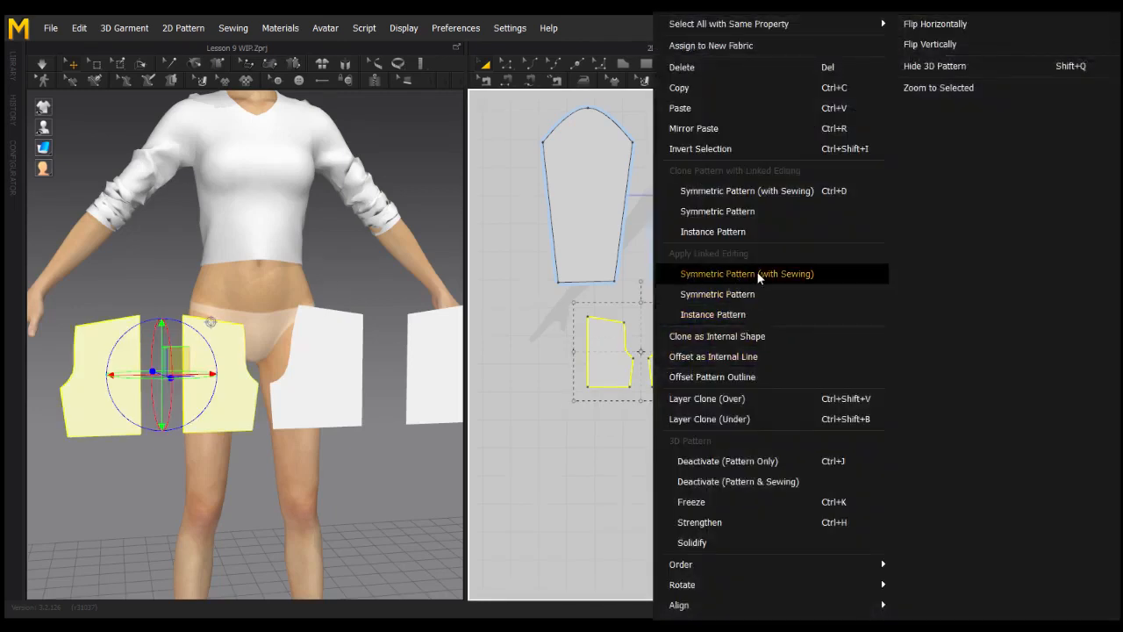
click(785, 272)
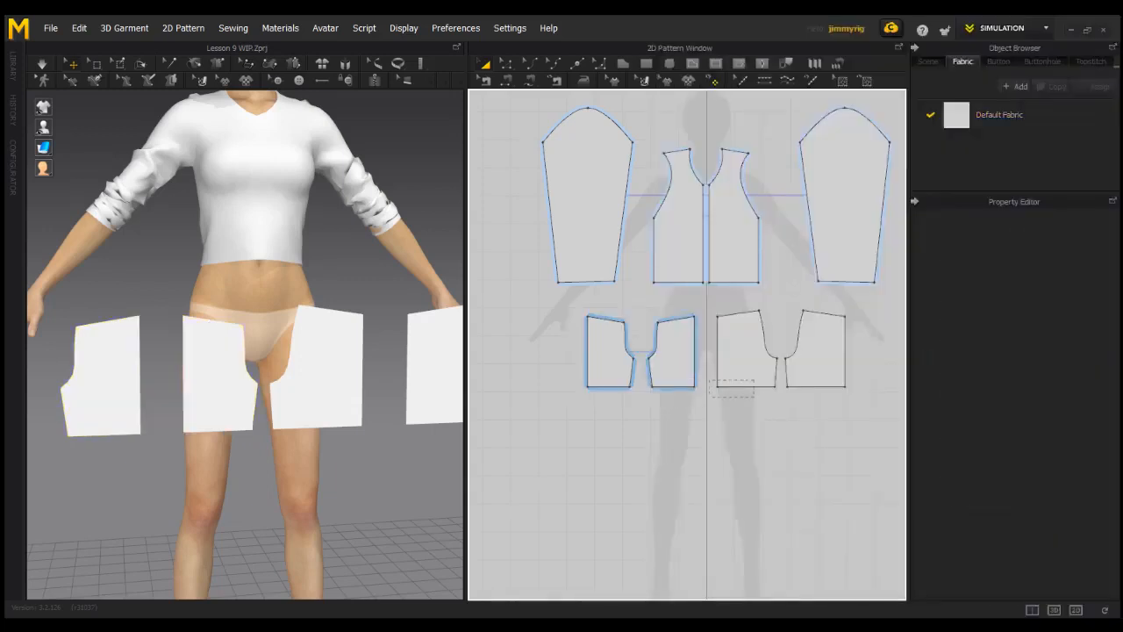
Link the two back pieces for editing as Symmetric Pattern (with Sewing)
click(833, 349)
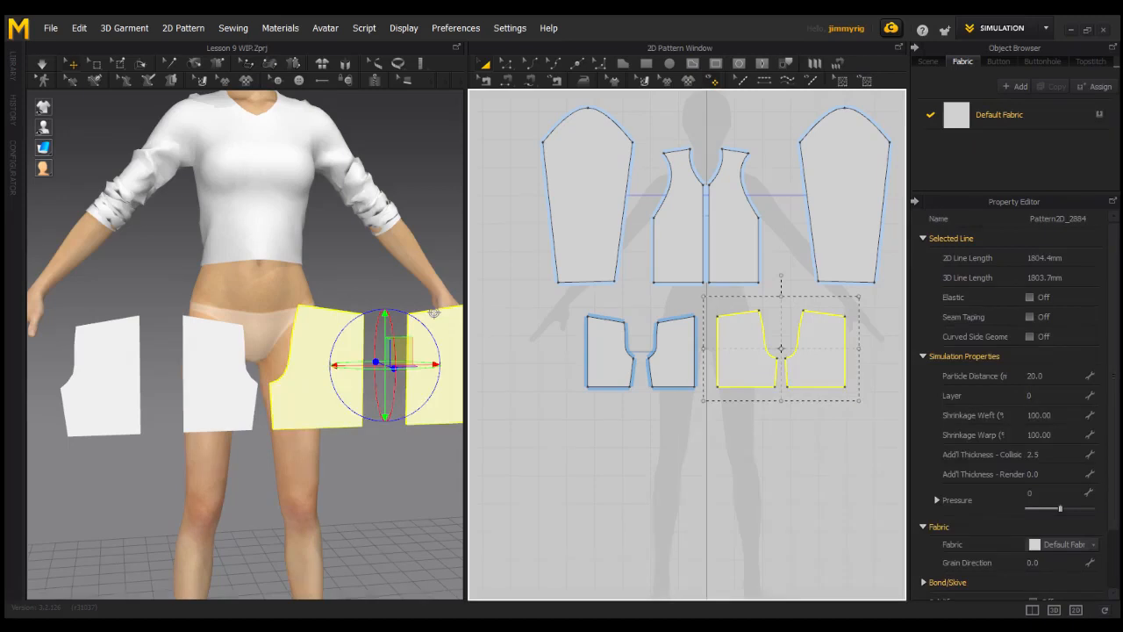
right_click(781, 349)
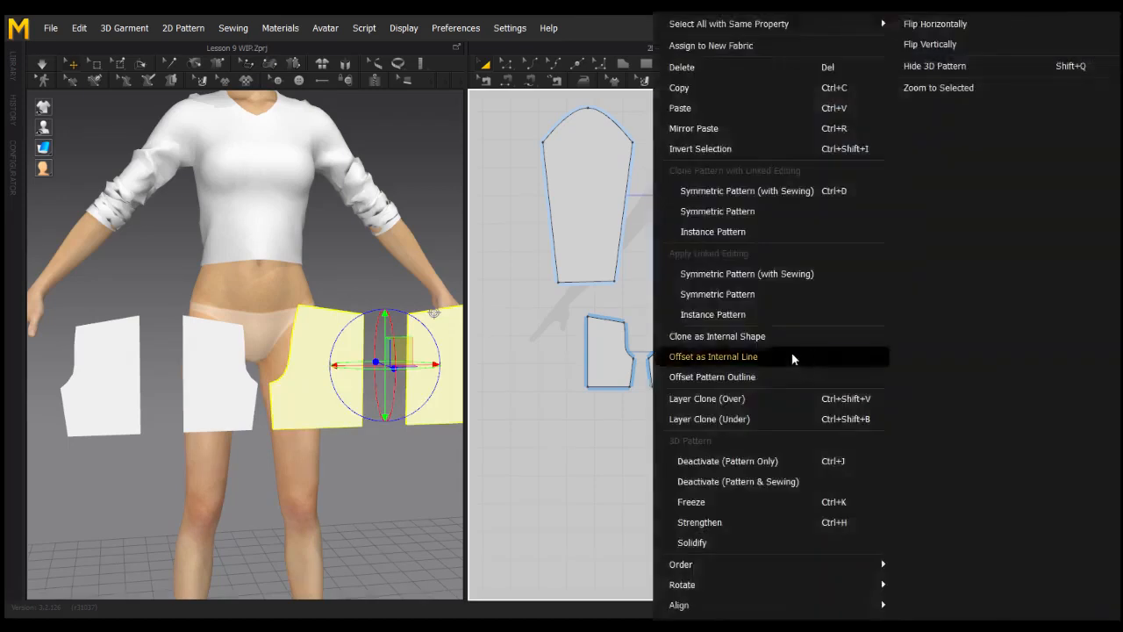
click(765, 273)
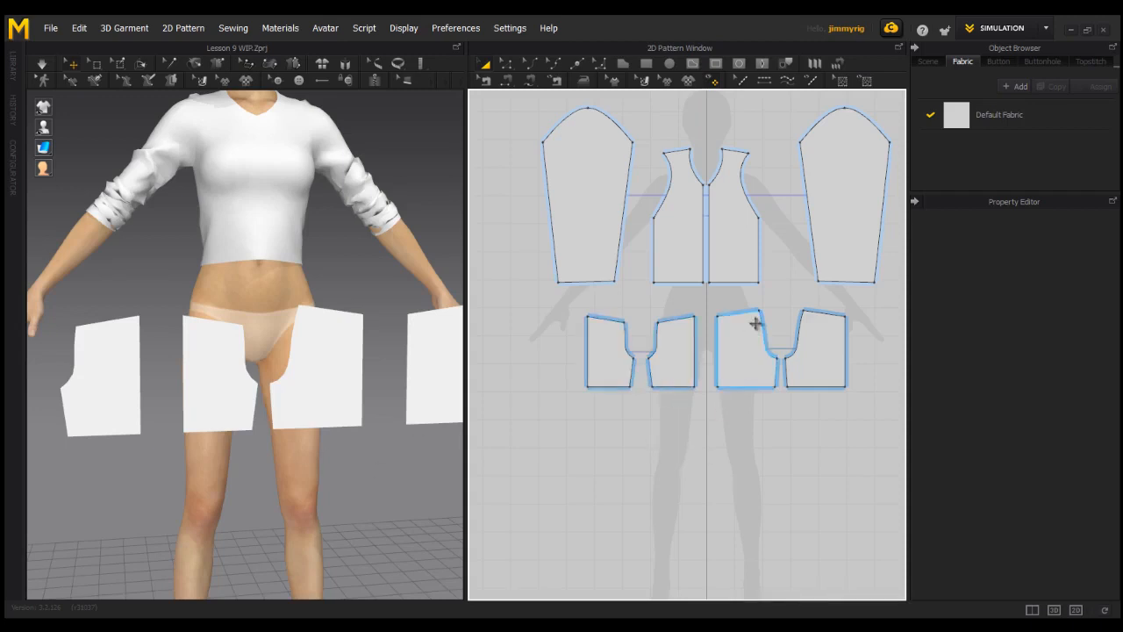
Move the back pieces clear of the avatar's legs in 3D and place the mirrored front piece beside the original in front of the avatar
click(814, 351)
drag(321, 377, 448, 379)
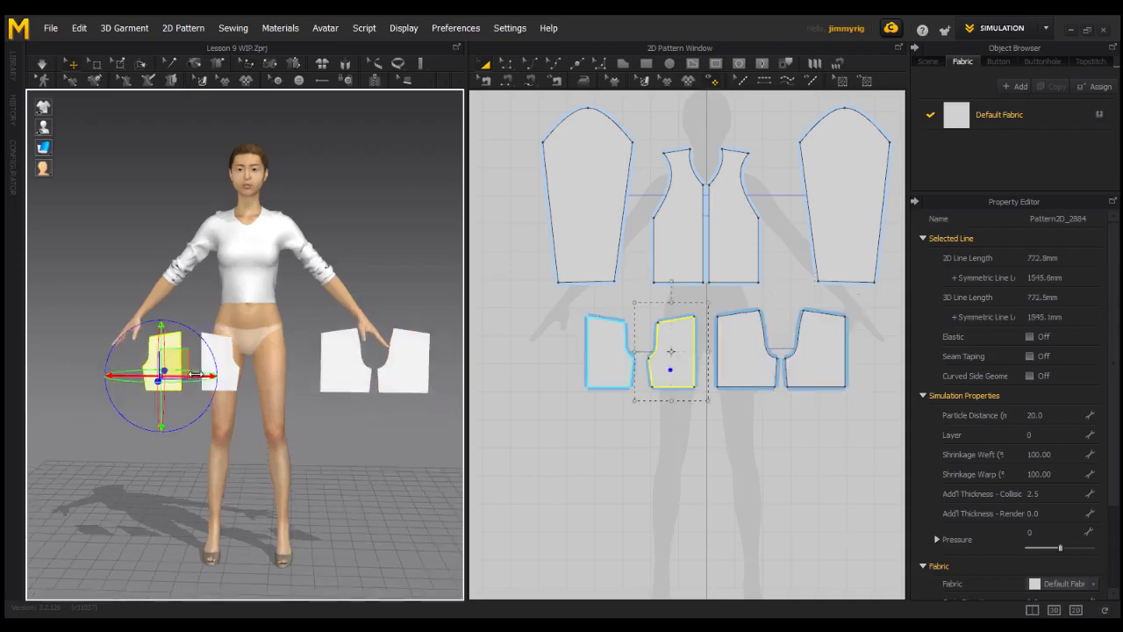
drag(195, 374, 301, 383)
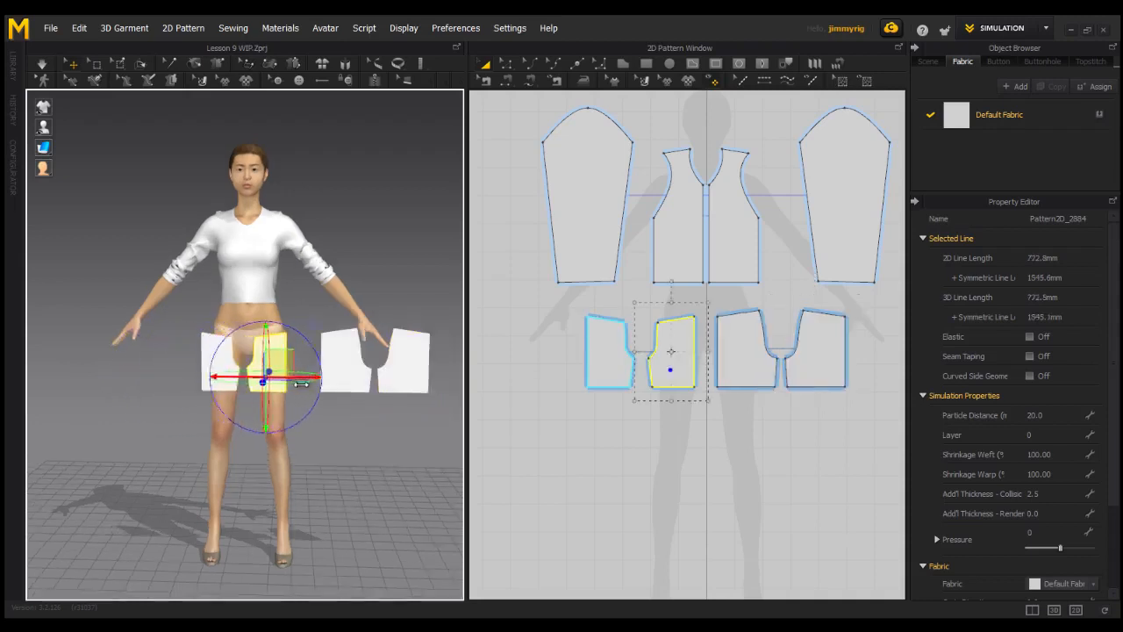
mouse_move(290, 364)
right_down()
mouse_move(355, 359)
mouse_move(294, 358)
right_up()
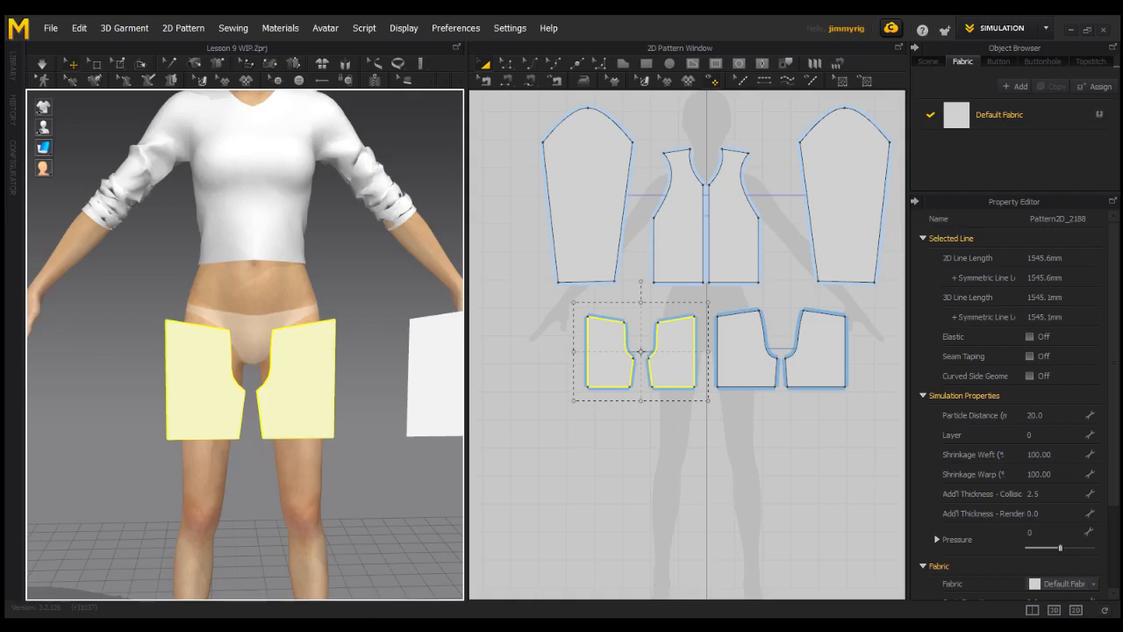
Select both back pieces in 3D and move them behind the avatar's hips
scroll(279, 449, down, 4)
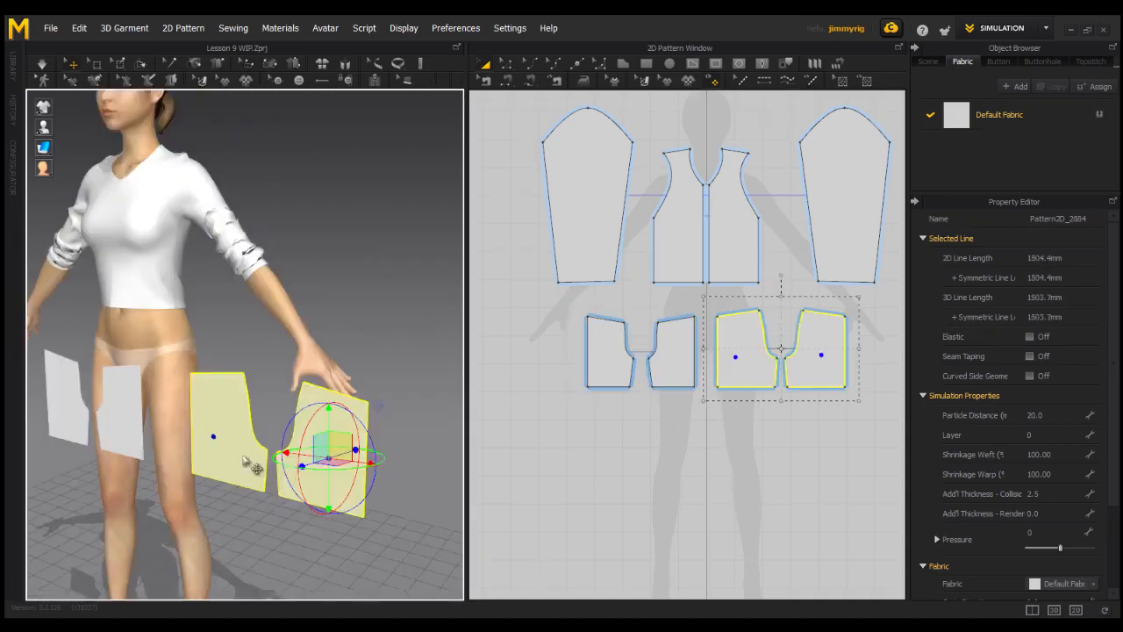
ctrl+click(248, 450)
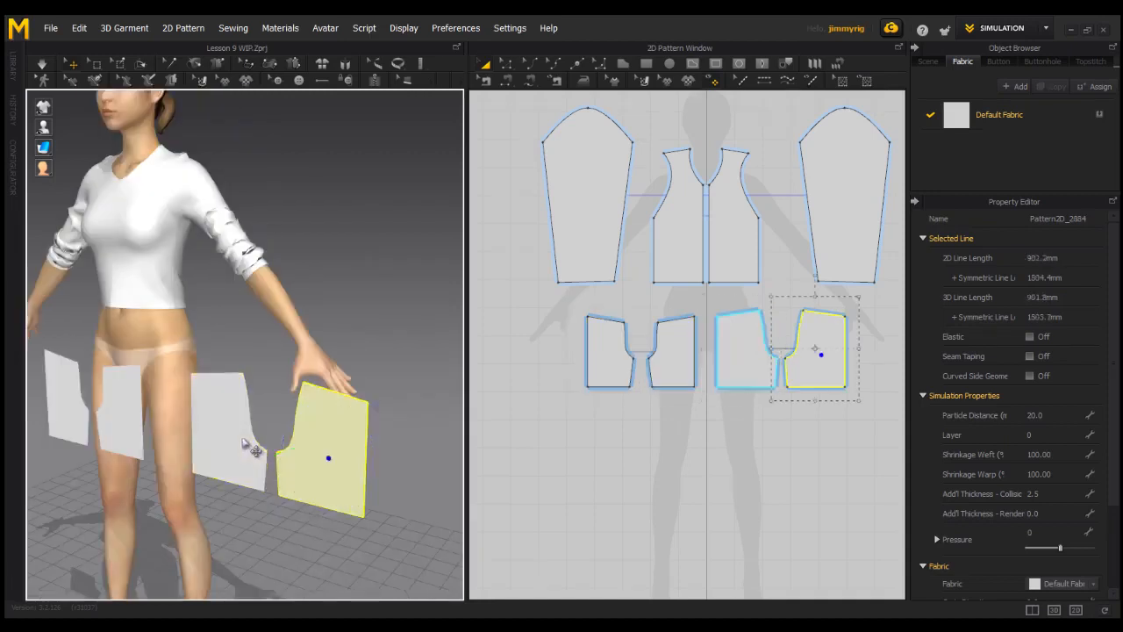
shift+click(251, 462)
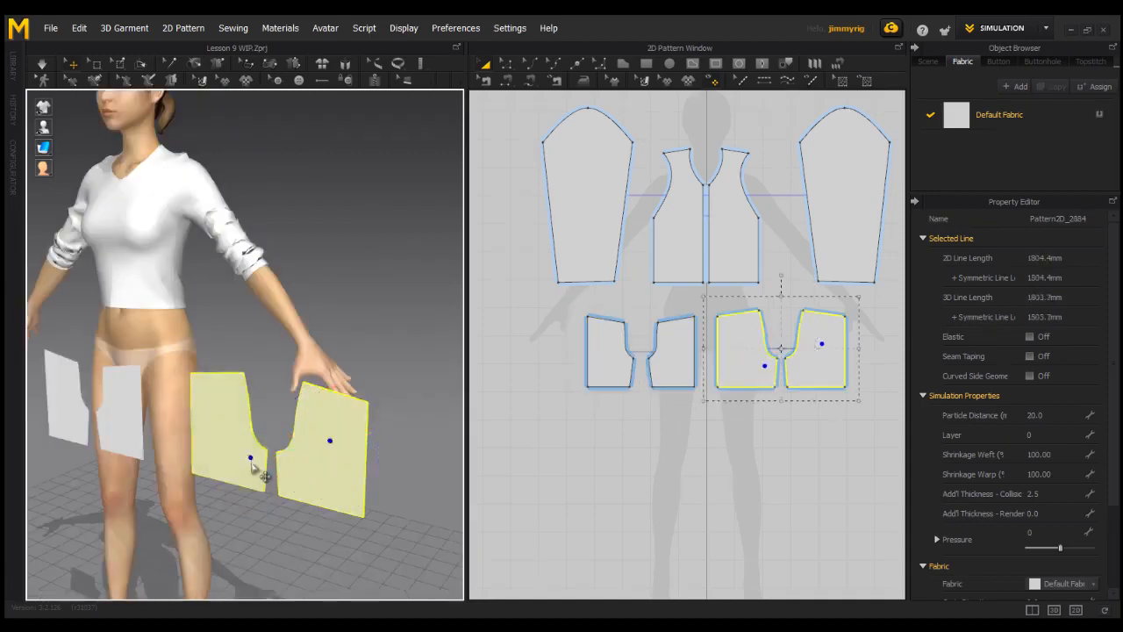
click(330, 441)
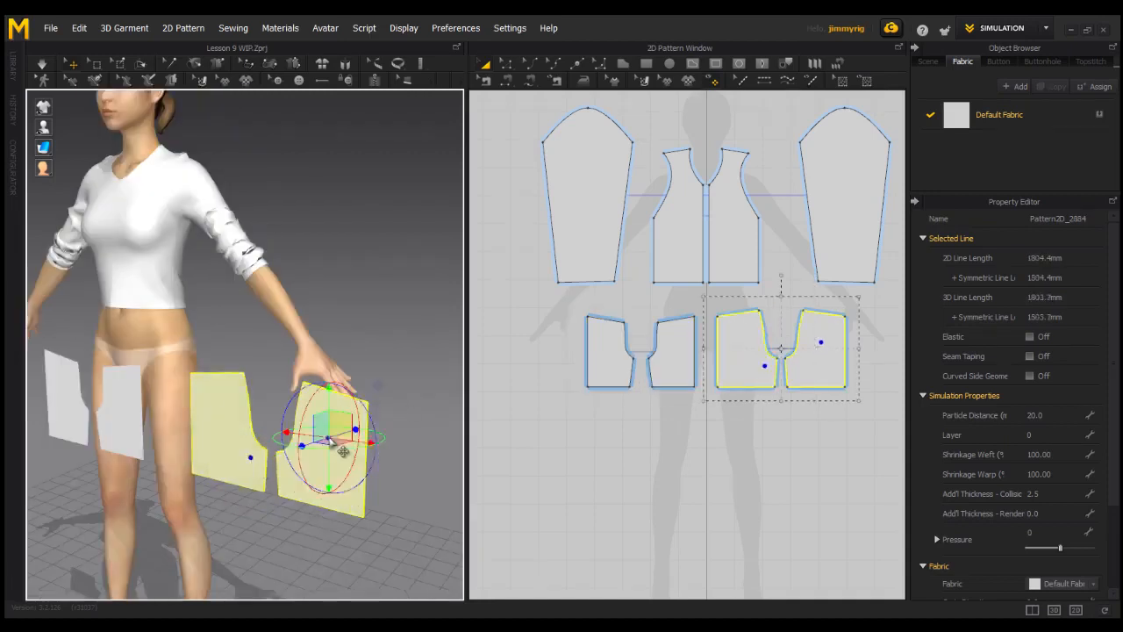
right_drag(349, 452, 185, 488)
drag(178, 489, 320, 463)
right_drag(320, 463, 137, 465)
drag(137, 463, 342, 400)
right_drag(342, 400, 305, 415)
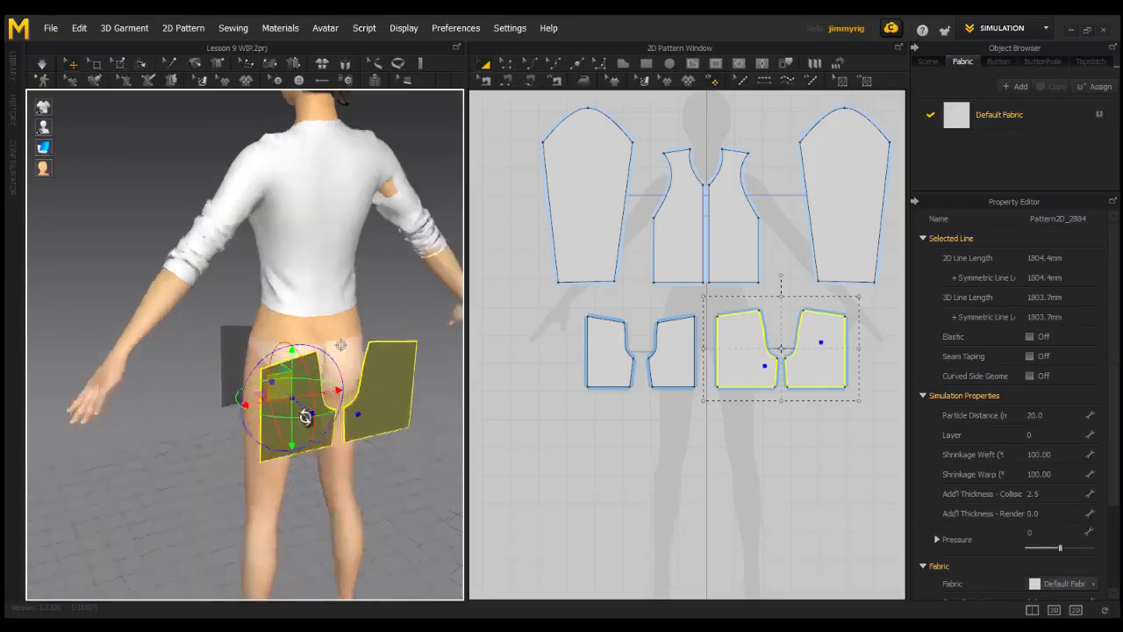
middle_drag(378, 383, 371, 387)
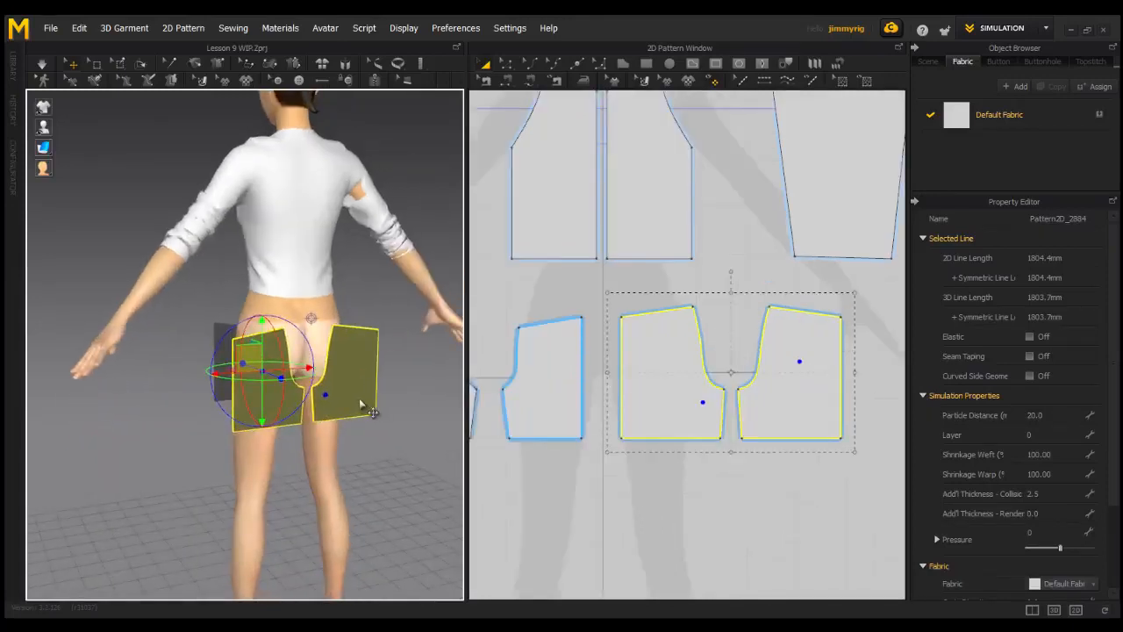
Flip the two back pieces horizontally in 3D and fine-tune their distance behind the avatar
right_click(349, 397)
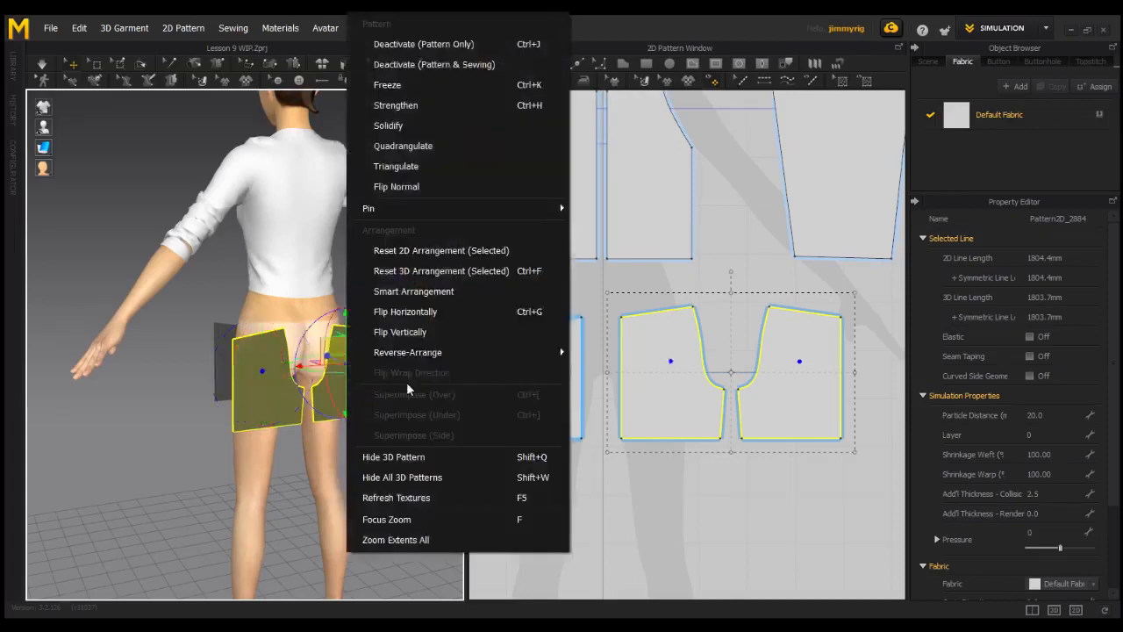
click(415, 310)
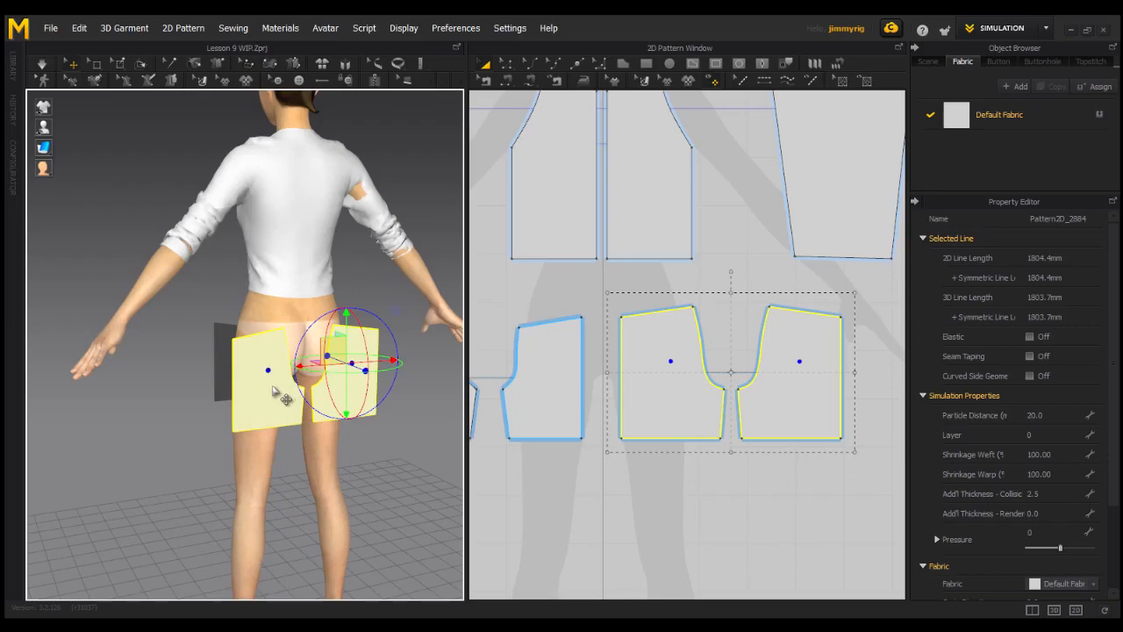
right_drag(282, 408, 401, 428)
drag(382, 369, 379, 370)
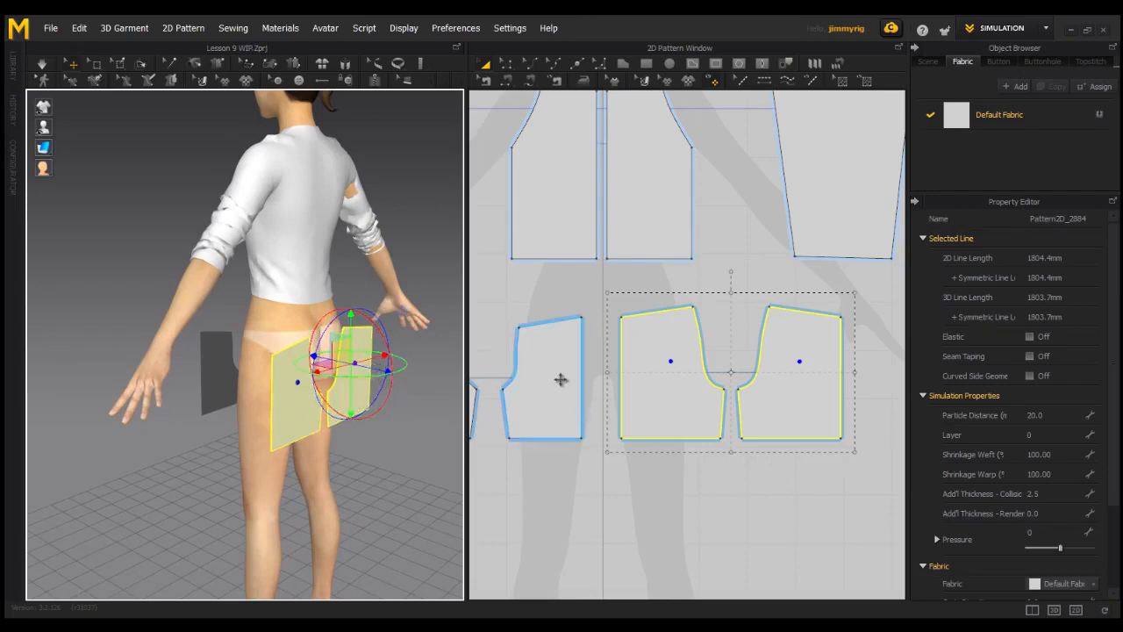
right_drag(228, 396, 446, 376)
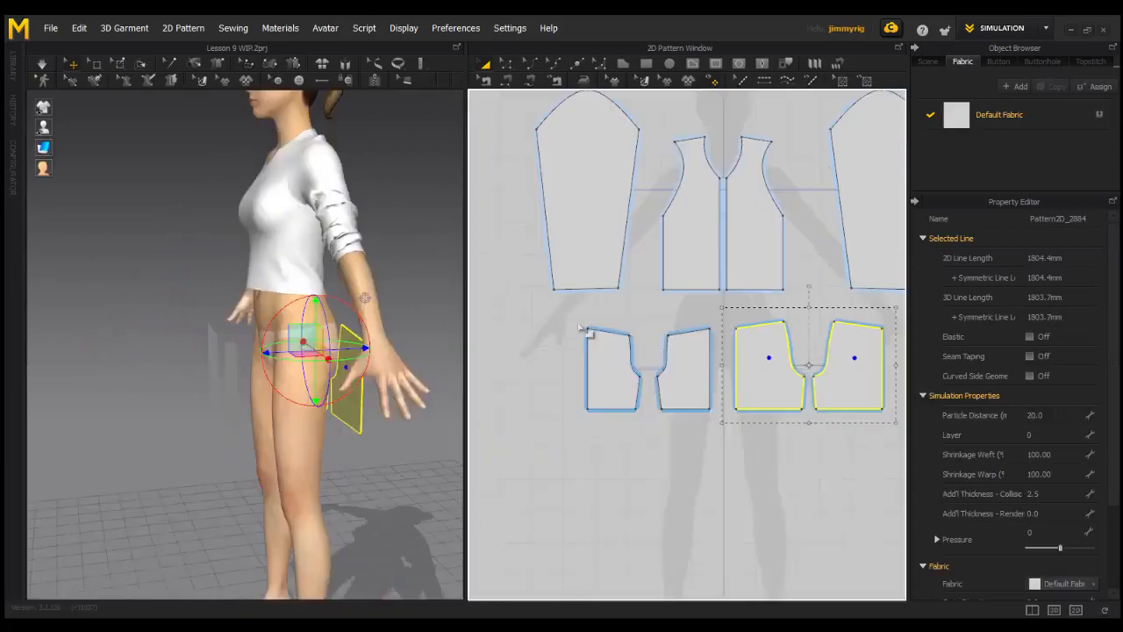
Select all four front and back shorts pieces and raise them together slightly toward the avatar's waist in 3D
drag(577, 323, 732, 437)
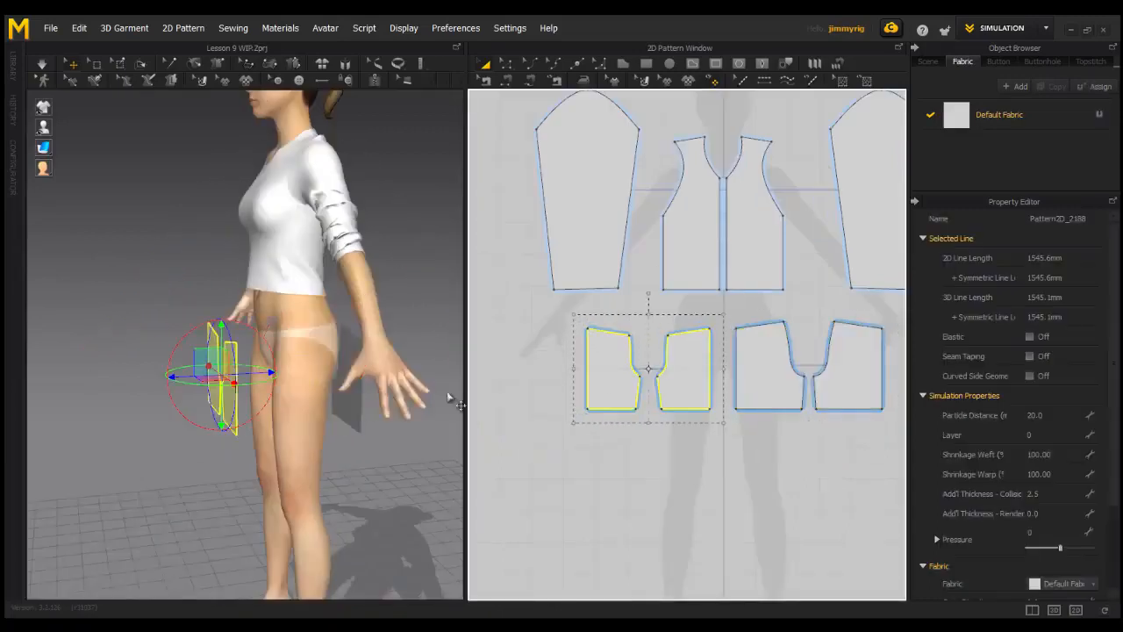
key(2)
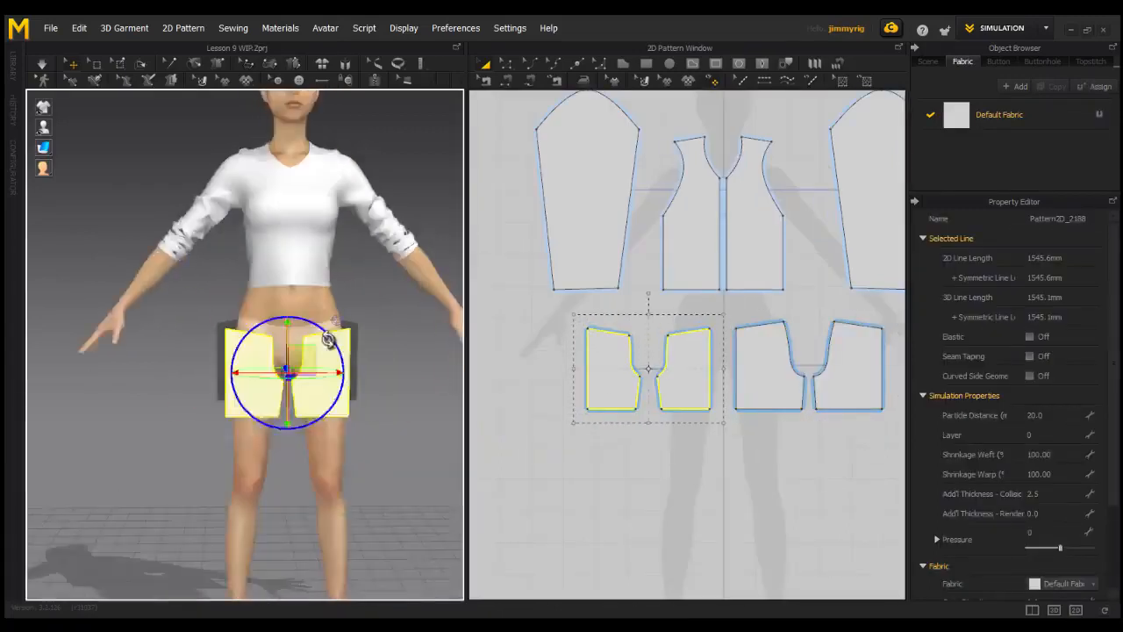
right_drag(340, 342, 399, 346)
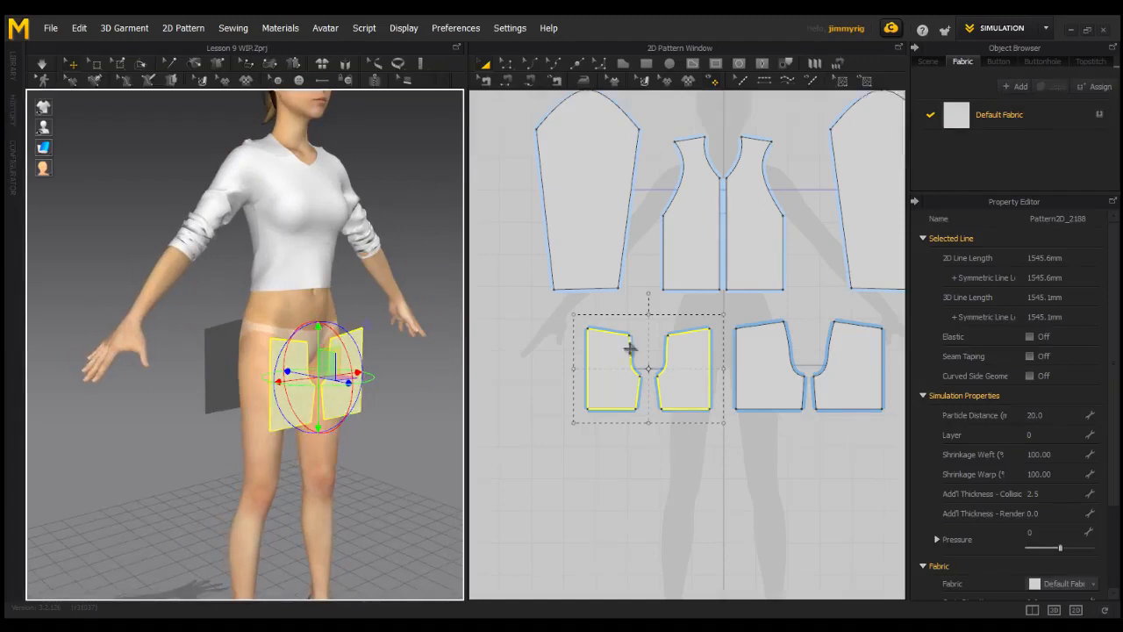
drag(570, 434, 887, 321)
drag(291, 321, 304, 307)
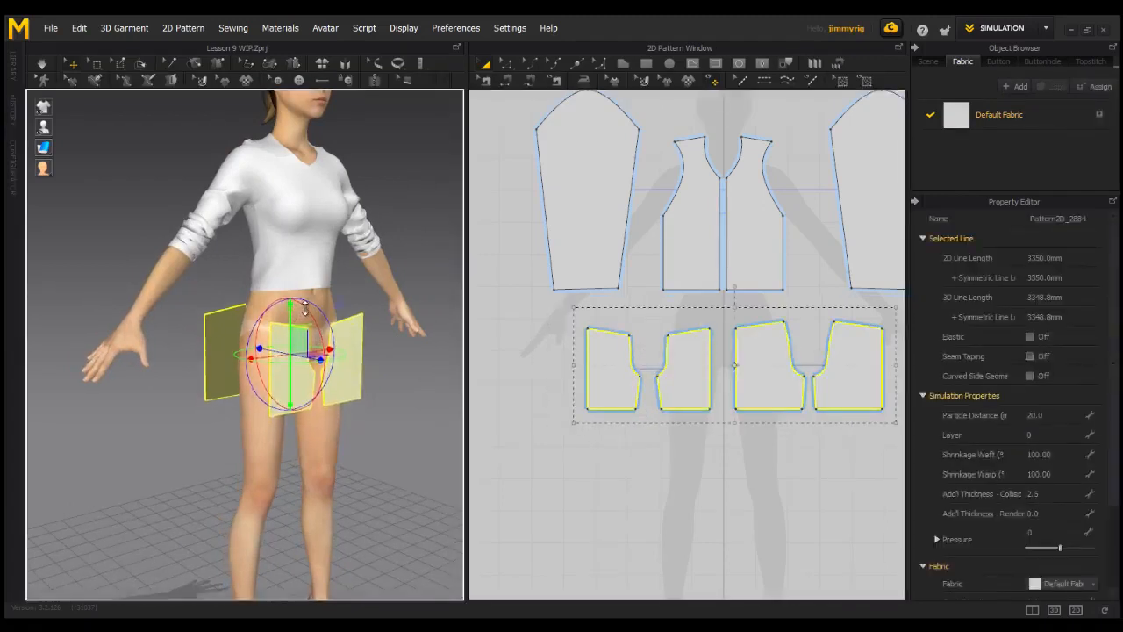
right_drag(288, 343, 525, 339)
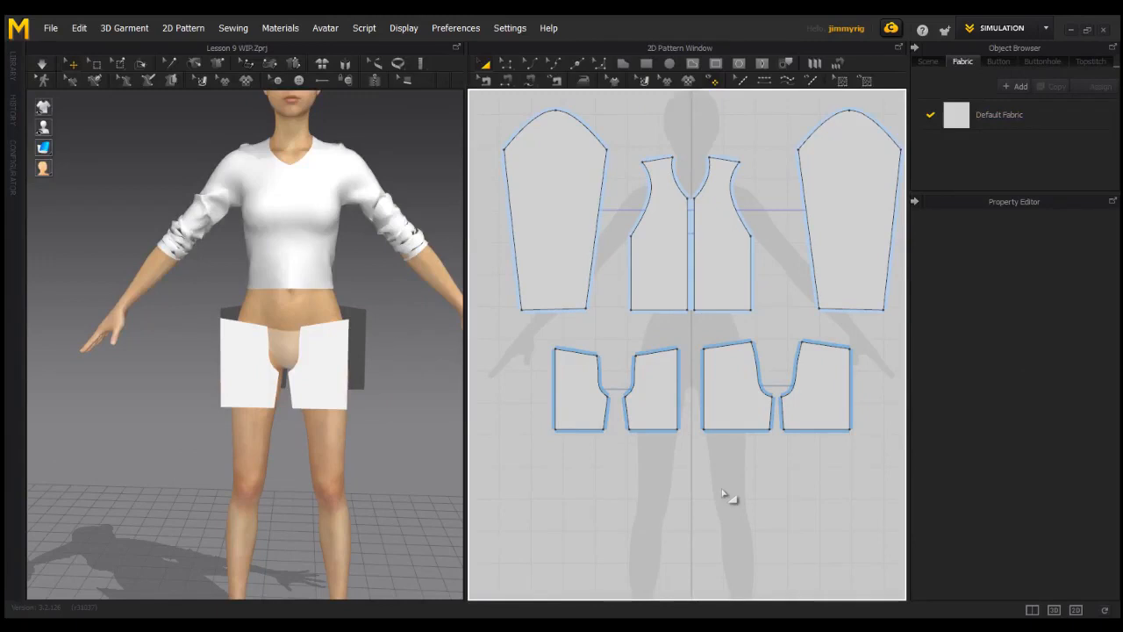
Select the two back pieces in the 2D pattern and scale them down slightly in width and height, keeping their hems aligned with the front pieces
middle_drag(723, 490, 704, 502)
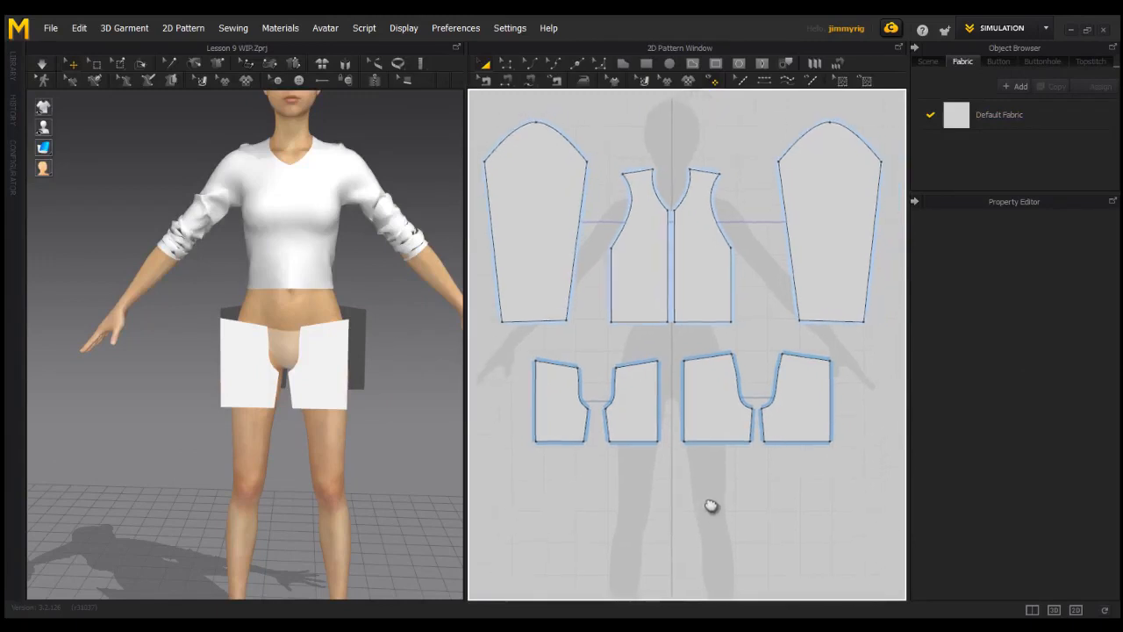
drag(868, 345, 798, 420)
drag(673, 474, 676, 474)
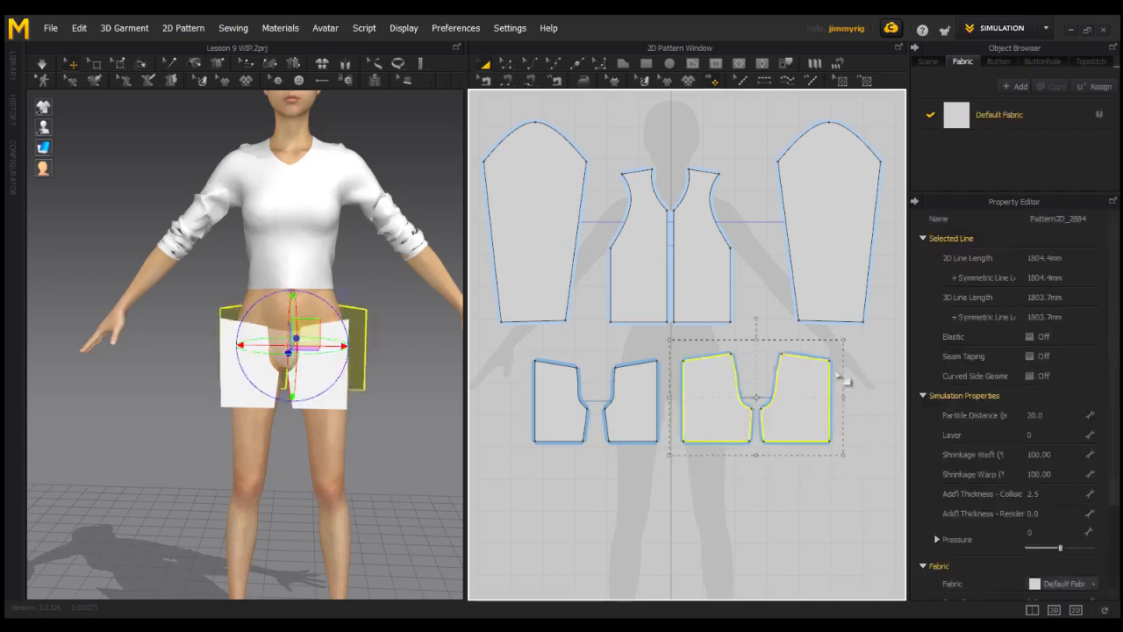
drag(844, 339, 838, 344)
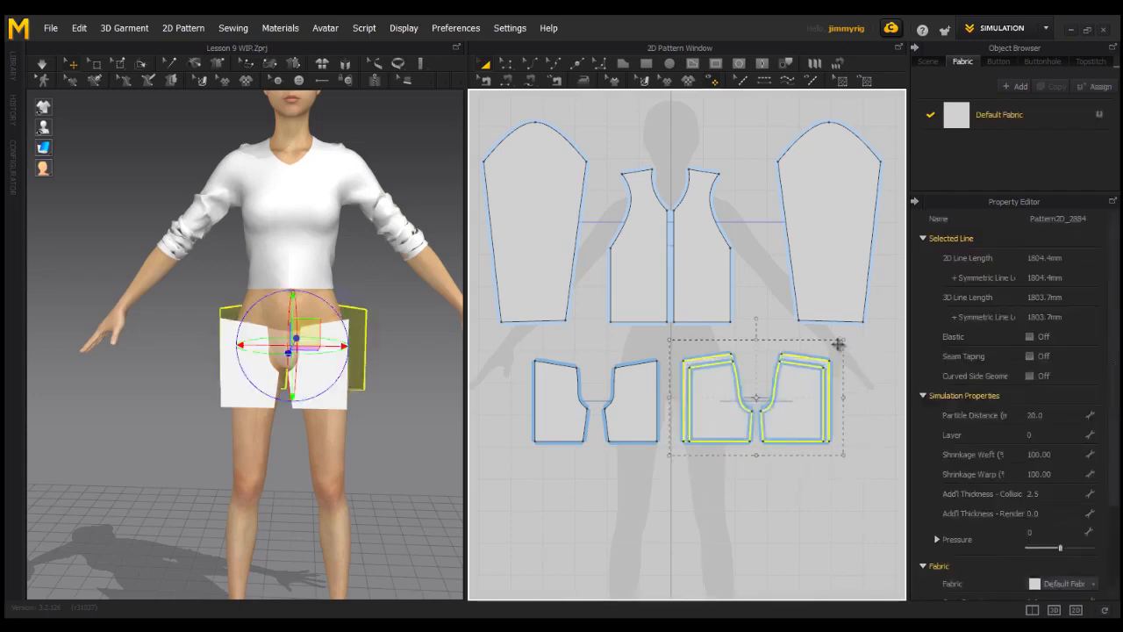
drag(838, 391, 838, 391)
right_drag(412, 368, 428, 485)
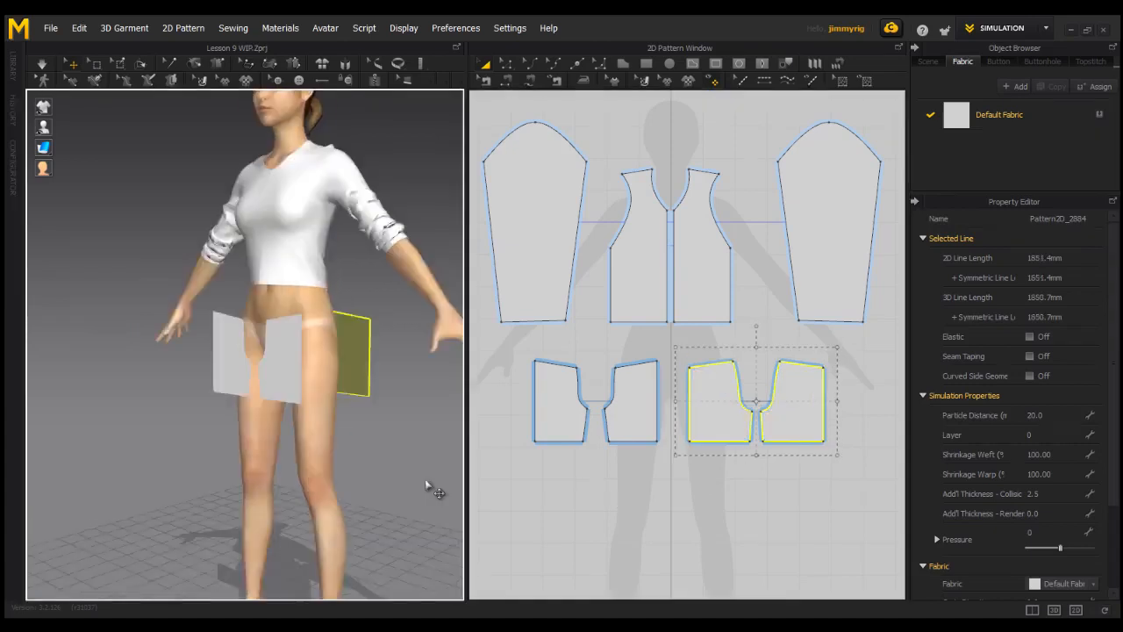